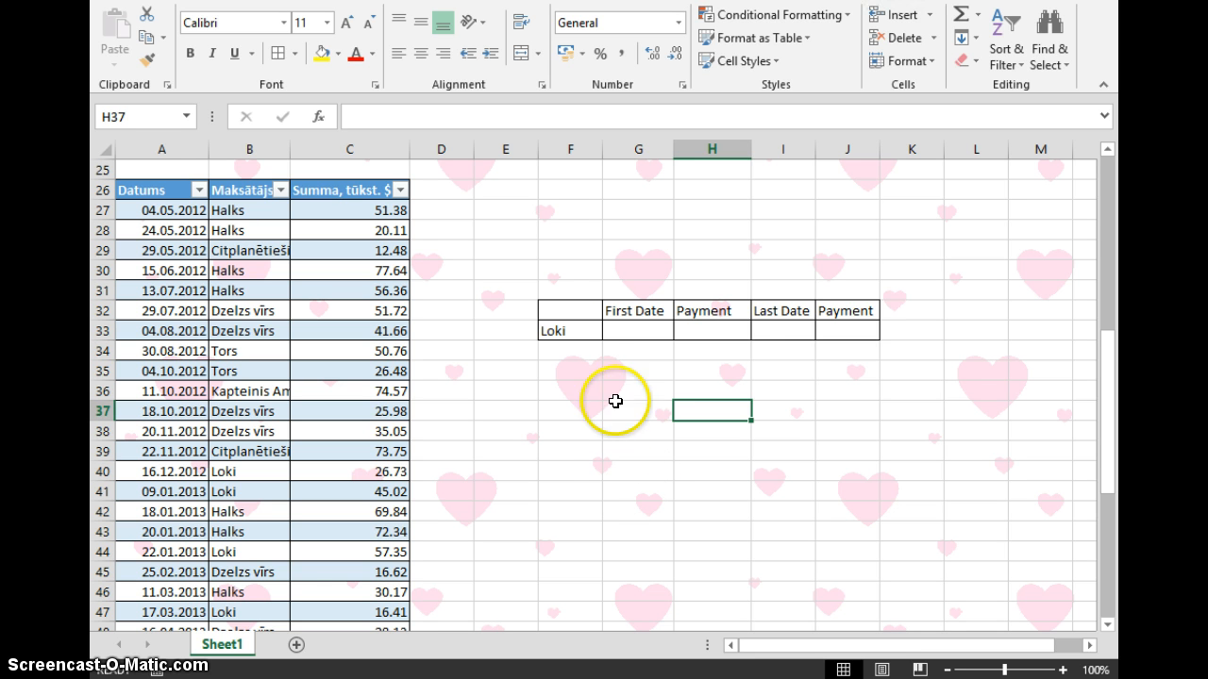
Start a formula in G33, Loki's First Date cell, with IF nested inside MIN.
left_click(631, 304)
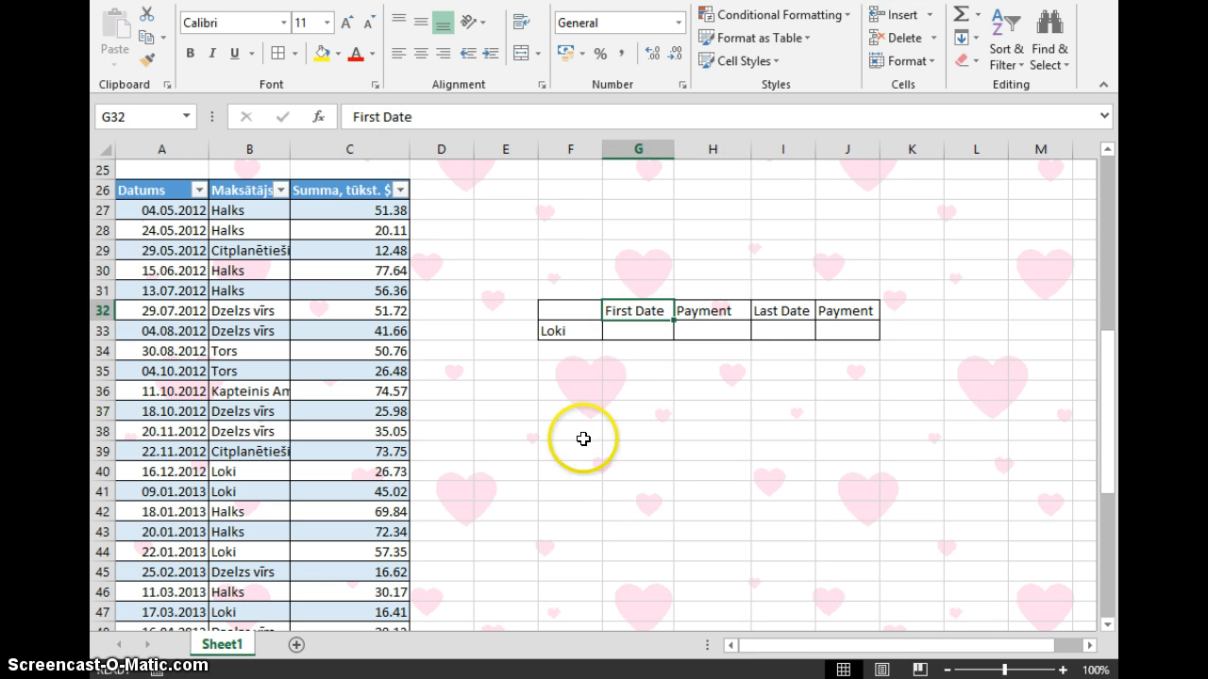
left_click(627, 333)
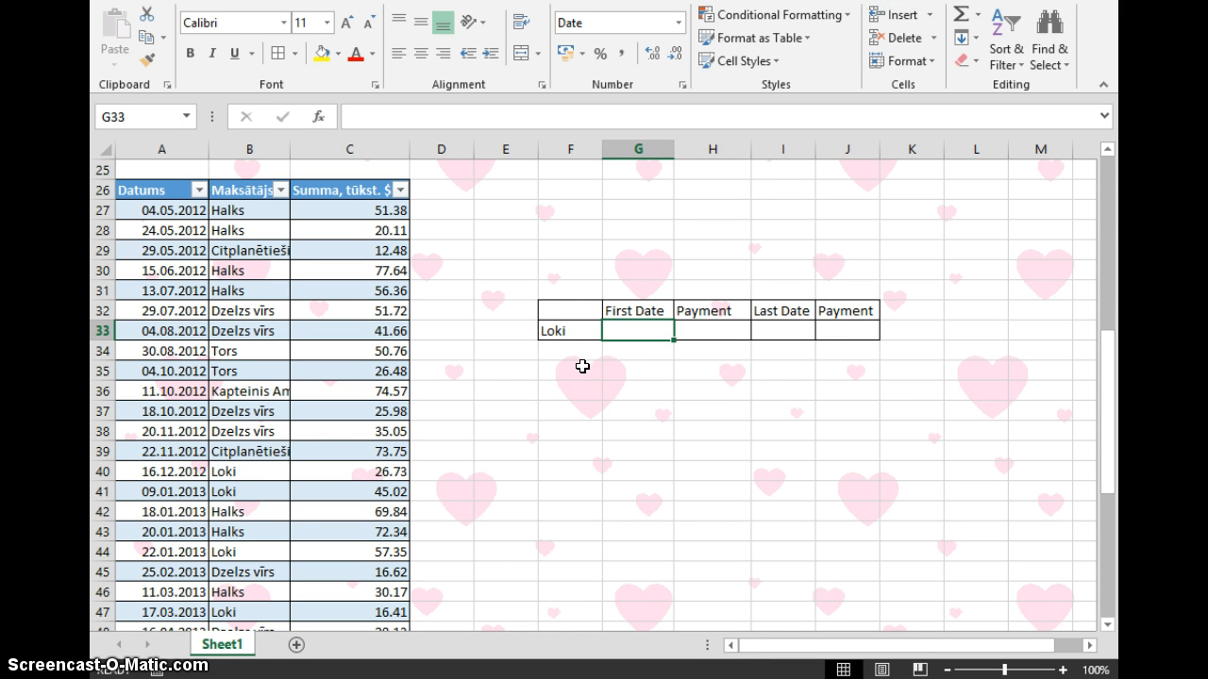
type("=min")
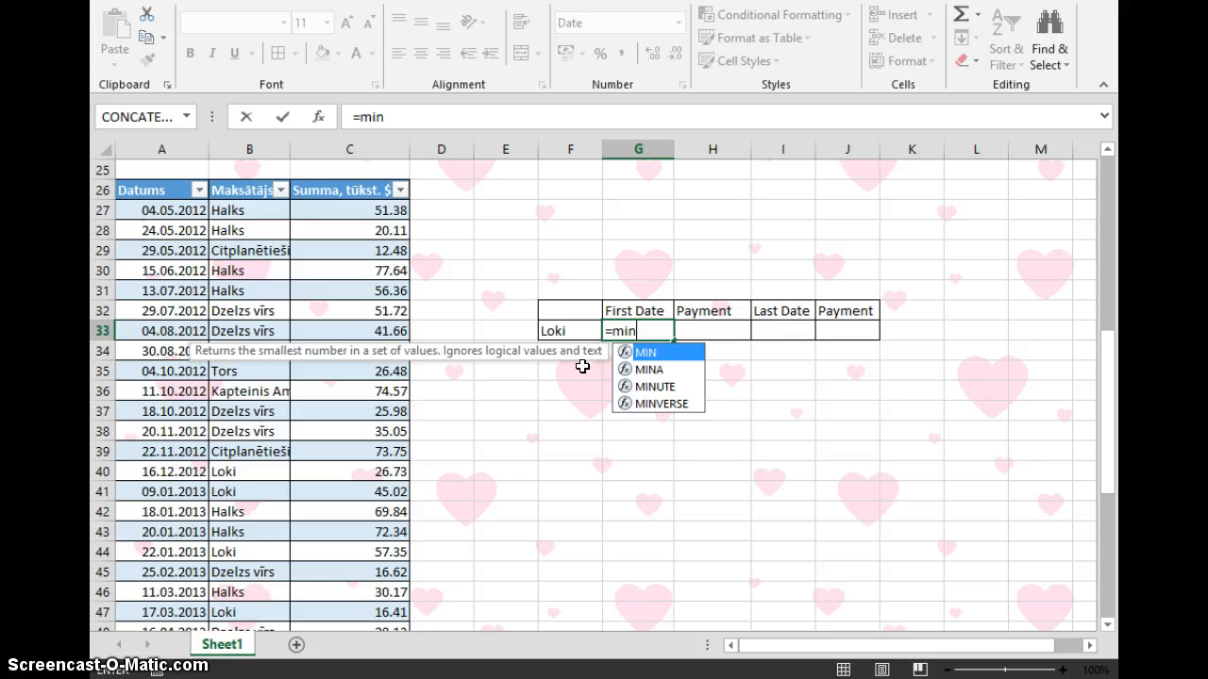
type("(")
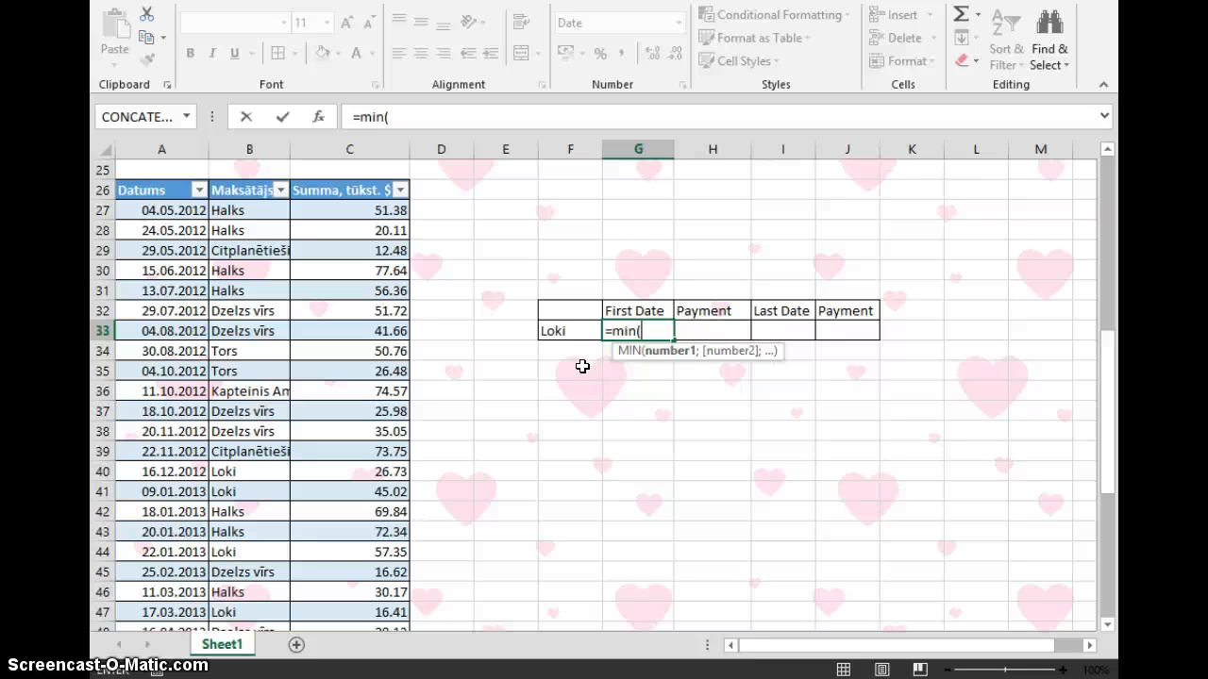
type("if(")
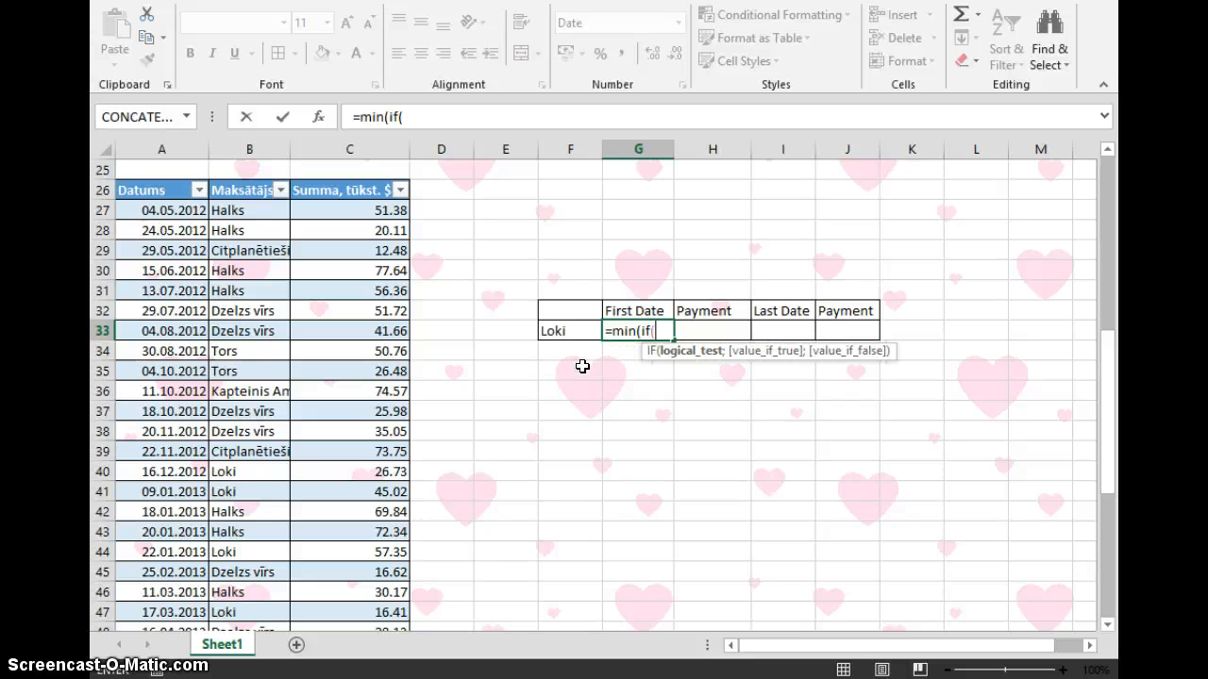
Set the IF's logical test to Avengers[Maksātājs]=F33.
type("avne")
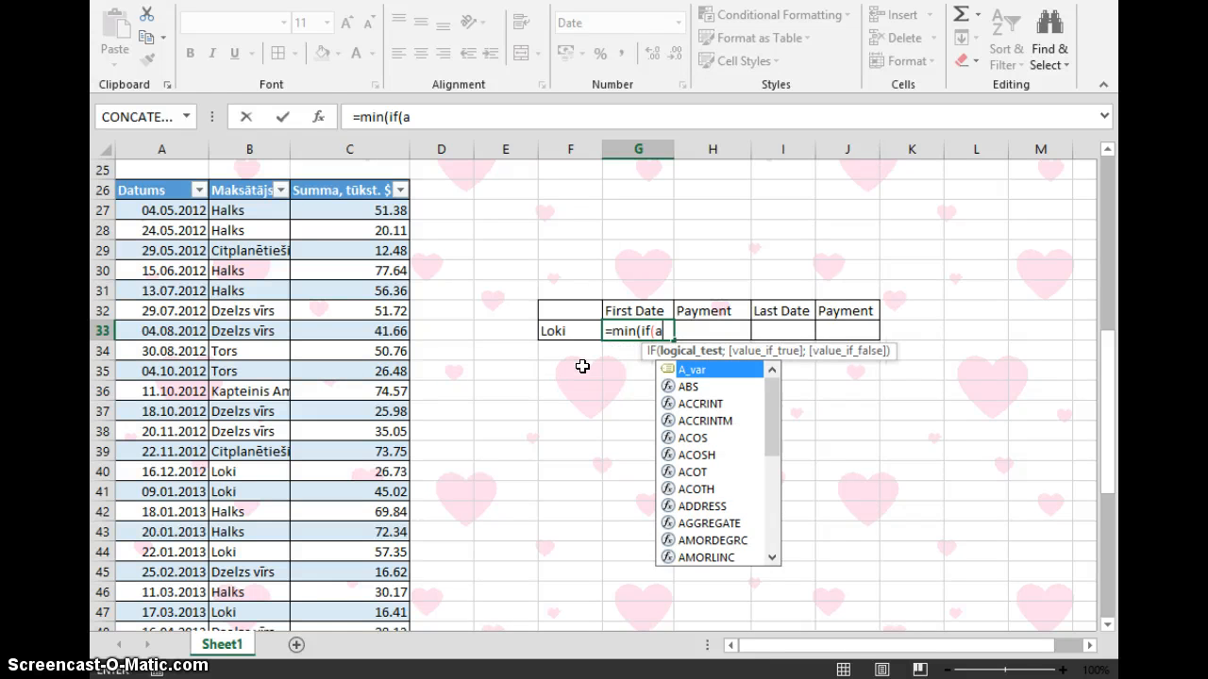
key("BackSpace")
key("BackSpace")
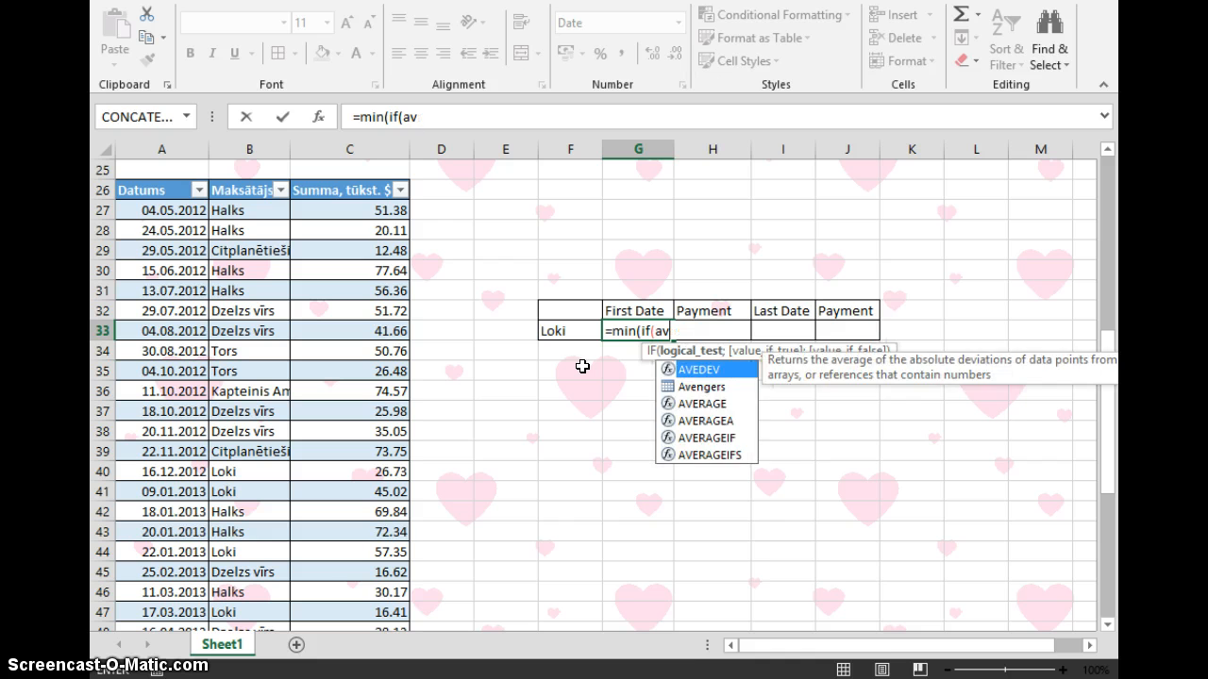
type("en")
key("Tab")
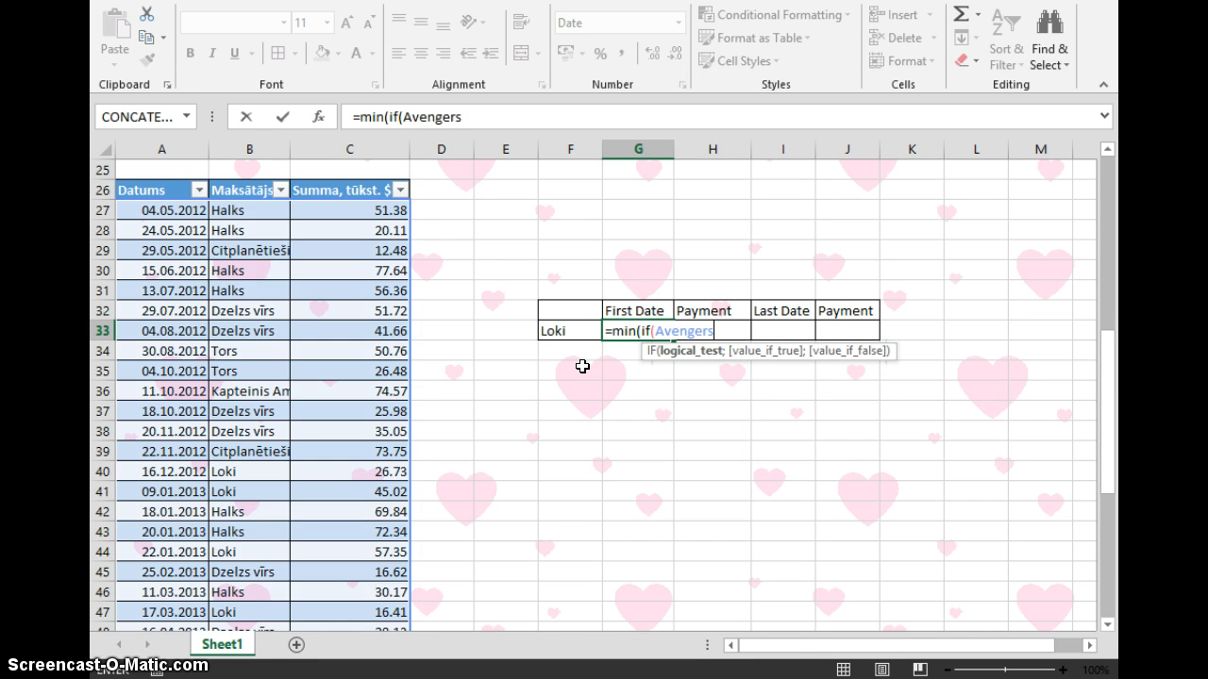
type("[")
key("Down")
key("Tab")
type("]")
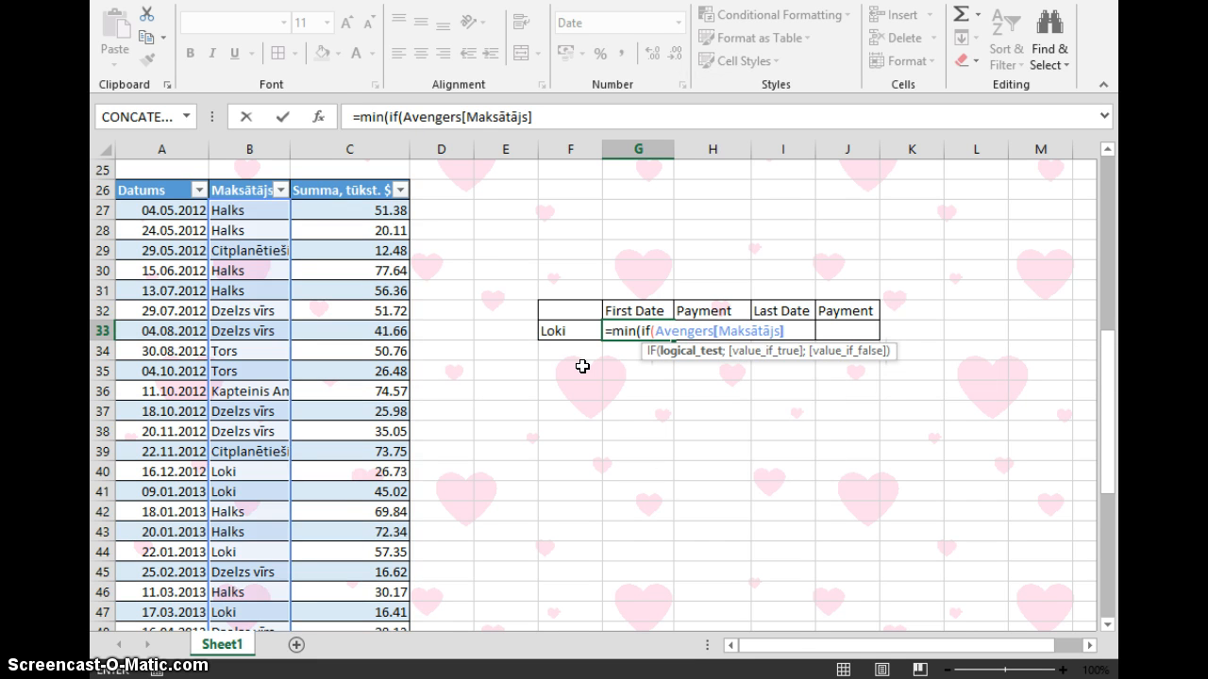
type("=")
left_click(564, 331)
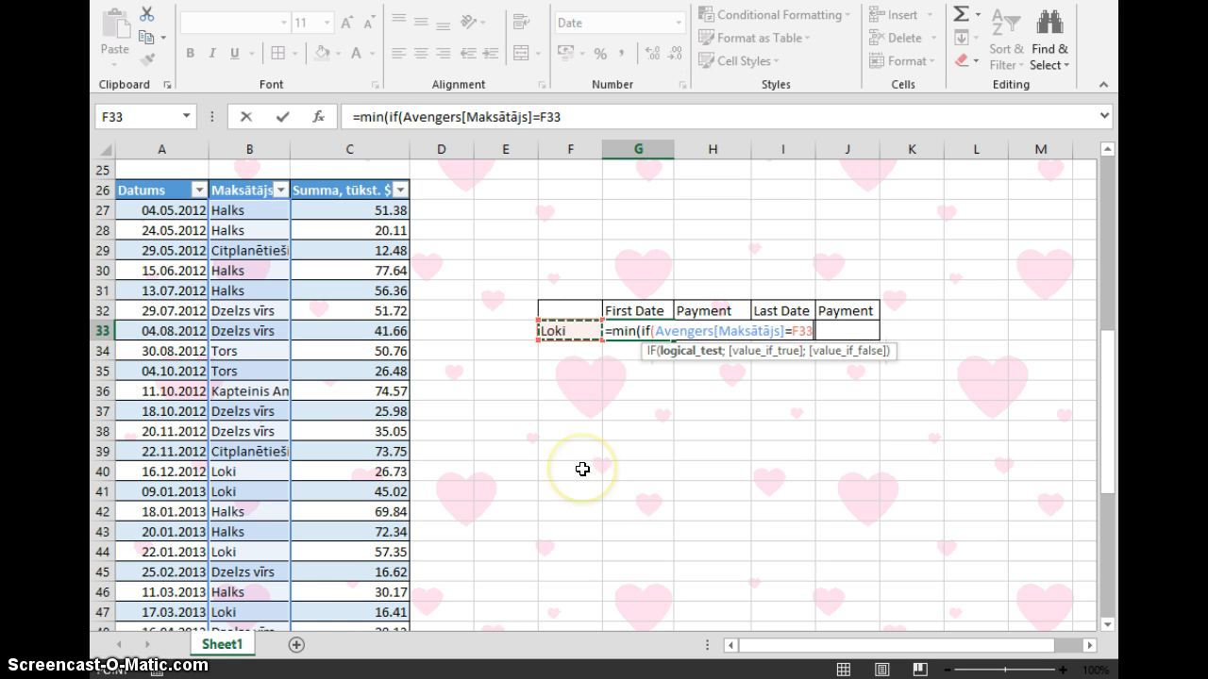
type(";")
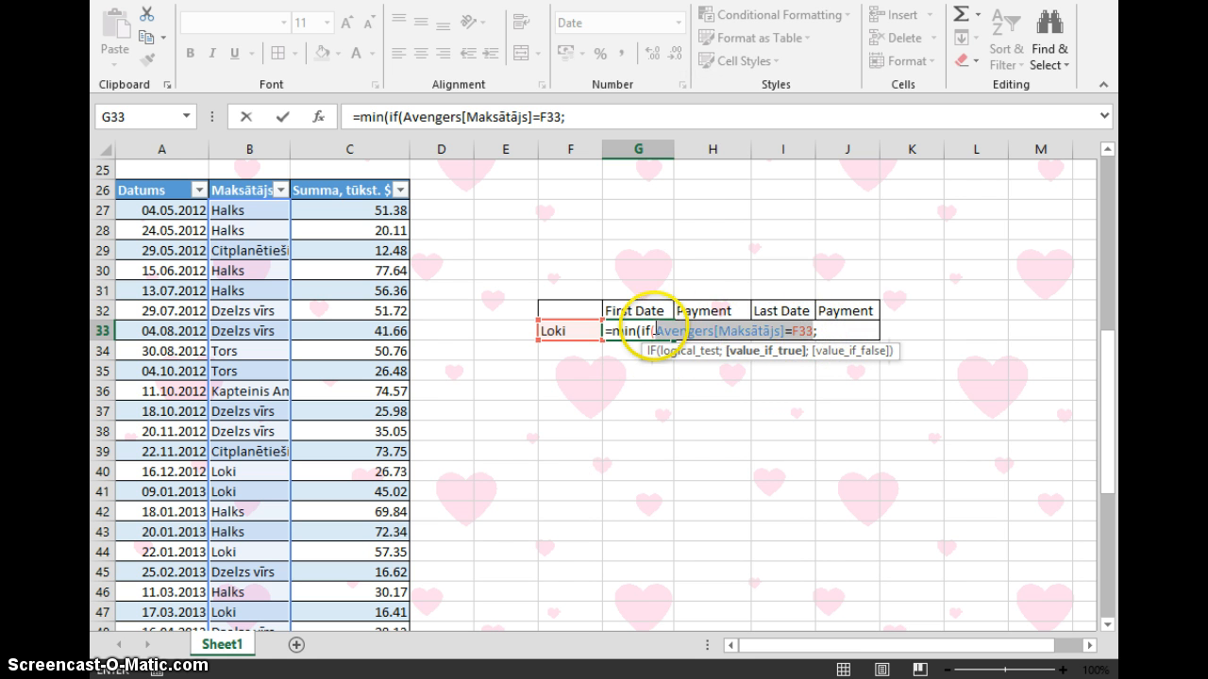
left_click(681, 351)
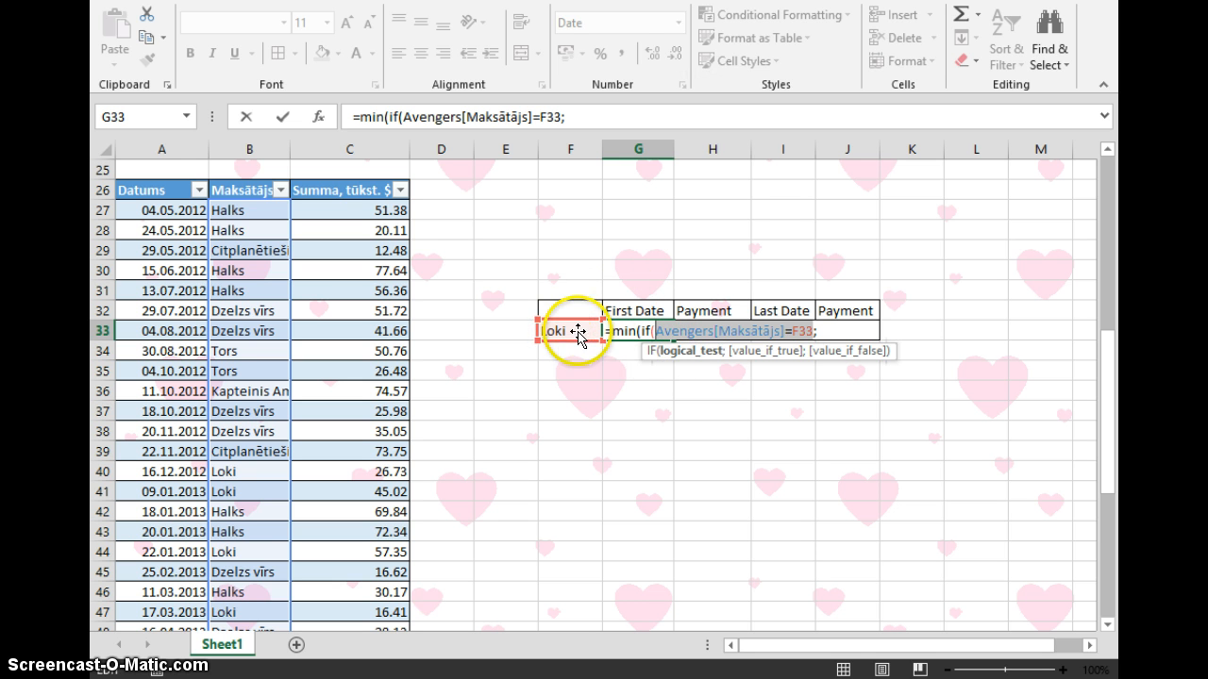
left_click(833, 332)
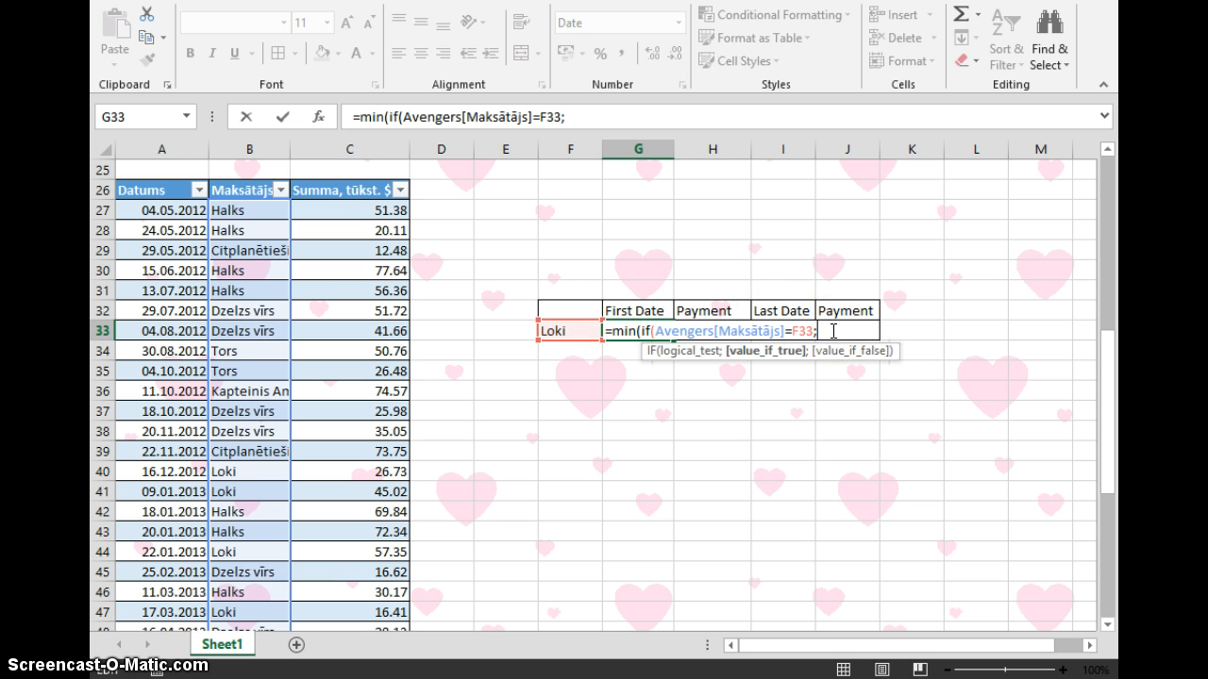
Add Avengers[Datums] as the true value and "" as the false value, and close both functions.
type("ave")
key("Down")
key("Tab")
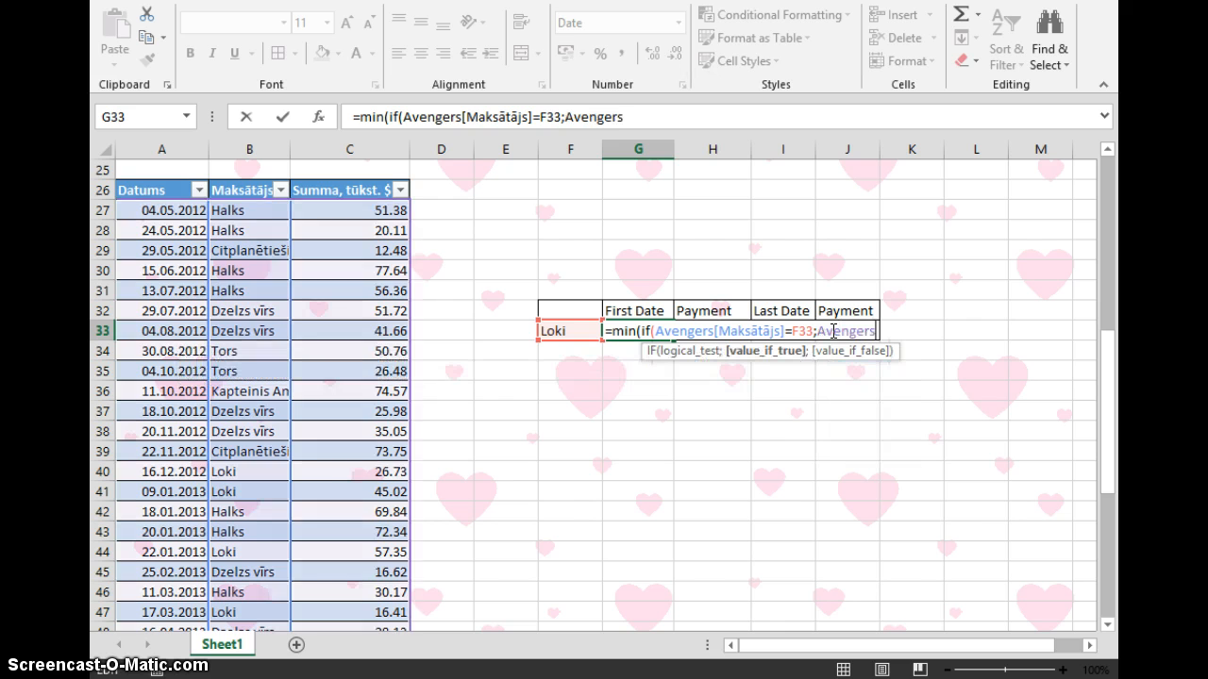
type("[")
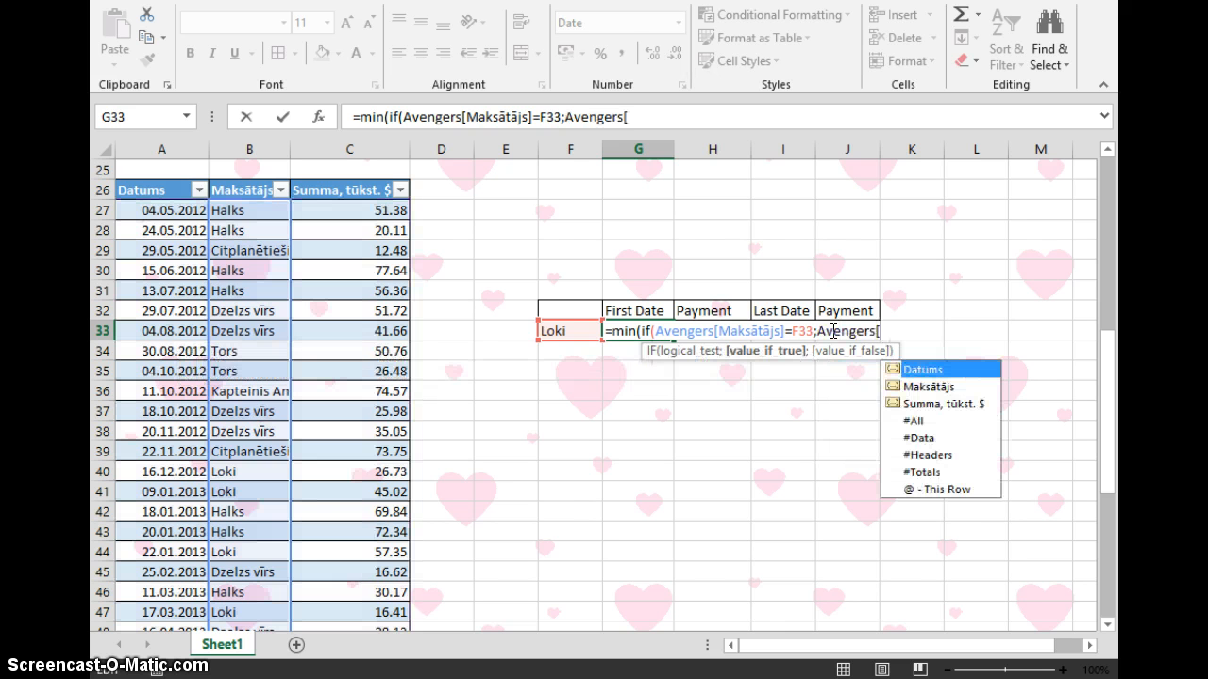
key("Tab")
type("]")
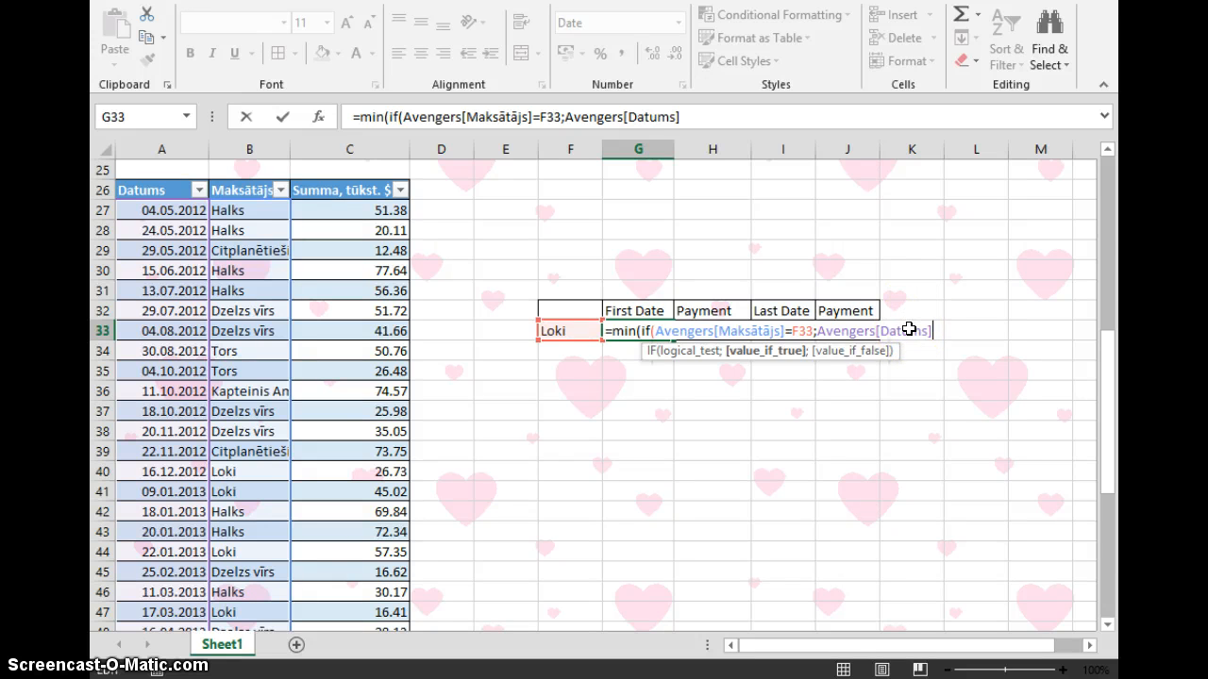
type(";")
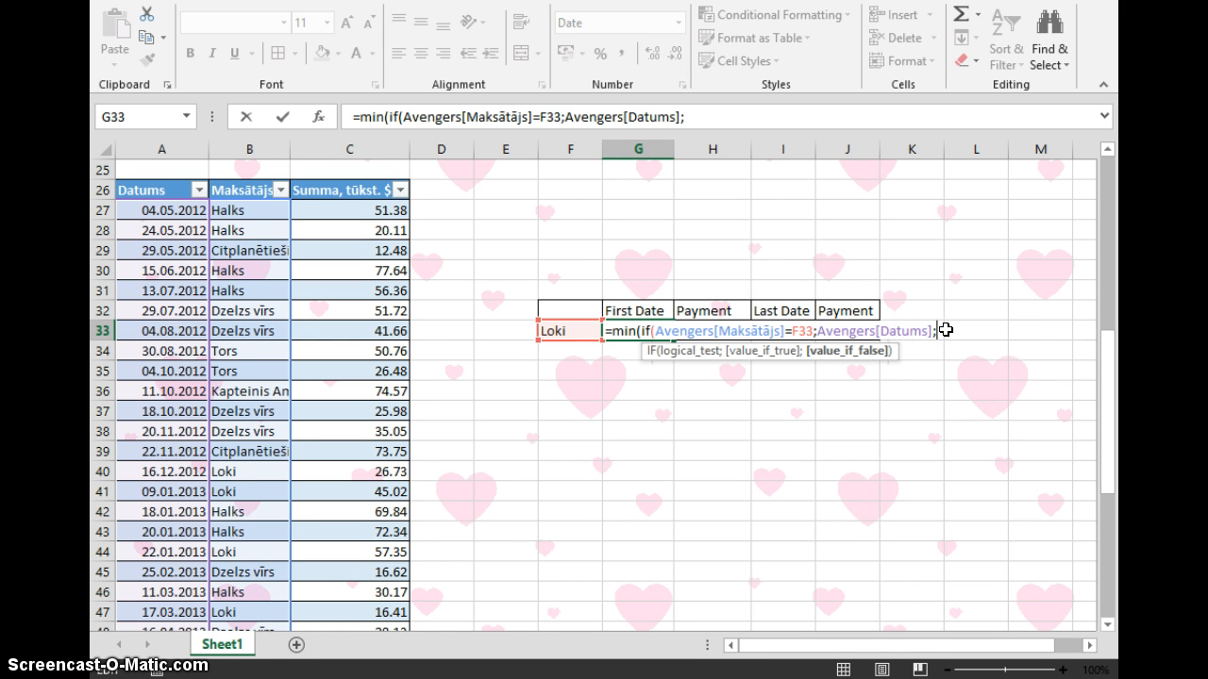
type("\"\"")
type("))")
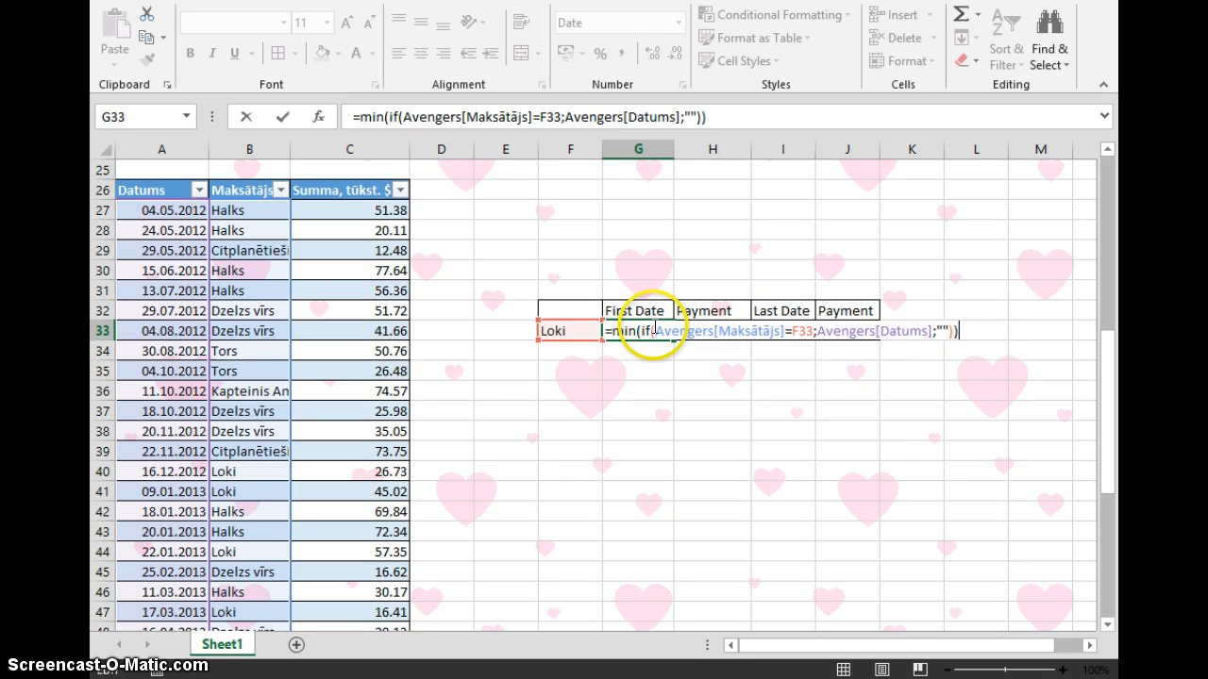
Evaluate the IF part inside MIN to inspect the array it returns, and restore the formula text.
left_click_drag(639, 332, 1019, 325)
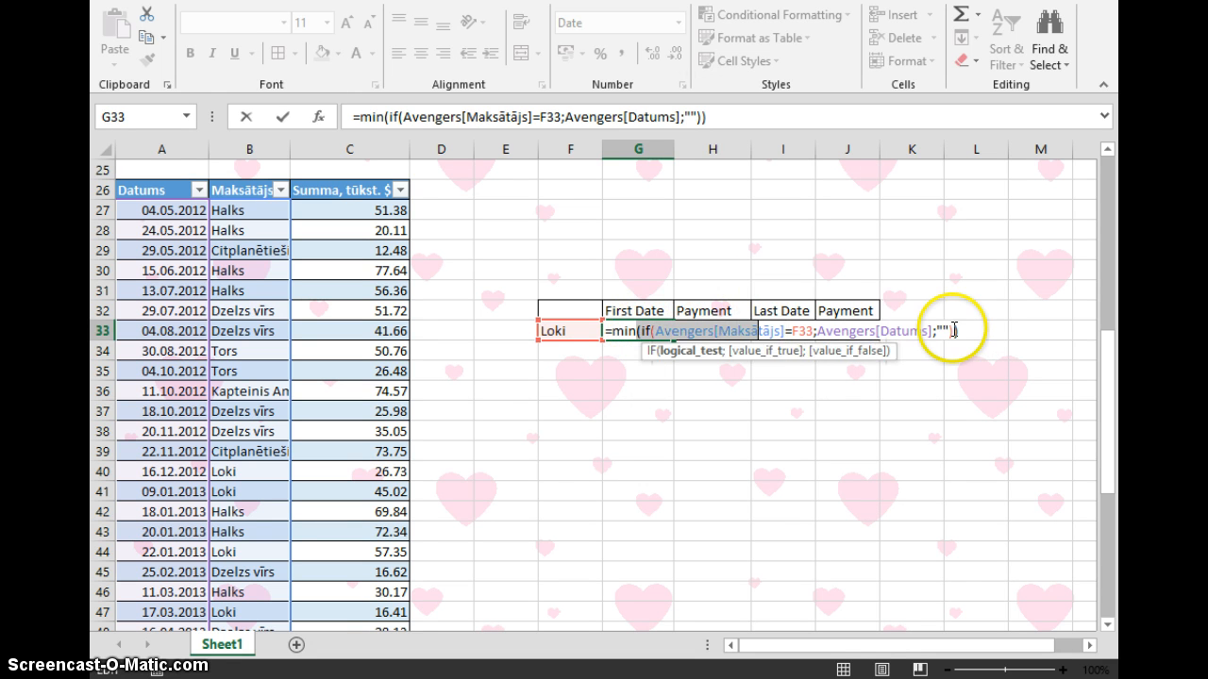
left_click(954, 331)
left_click(684, 351)
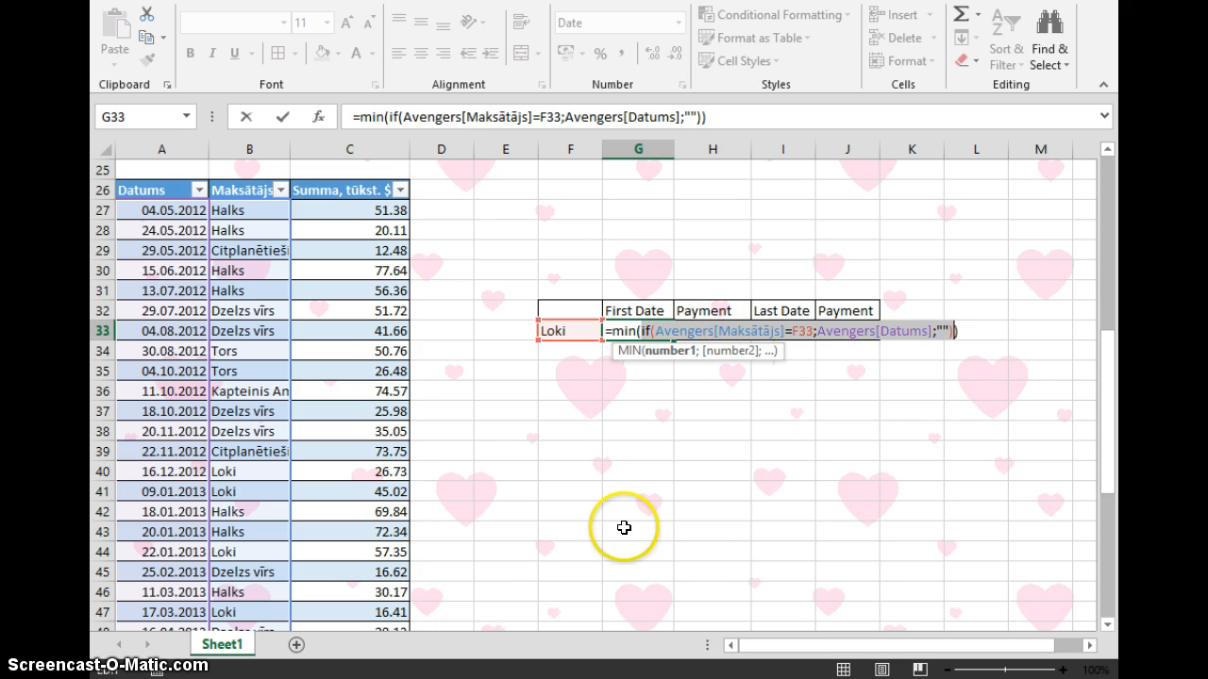
key("F9")
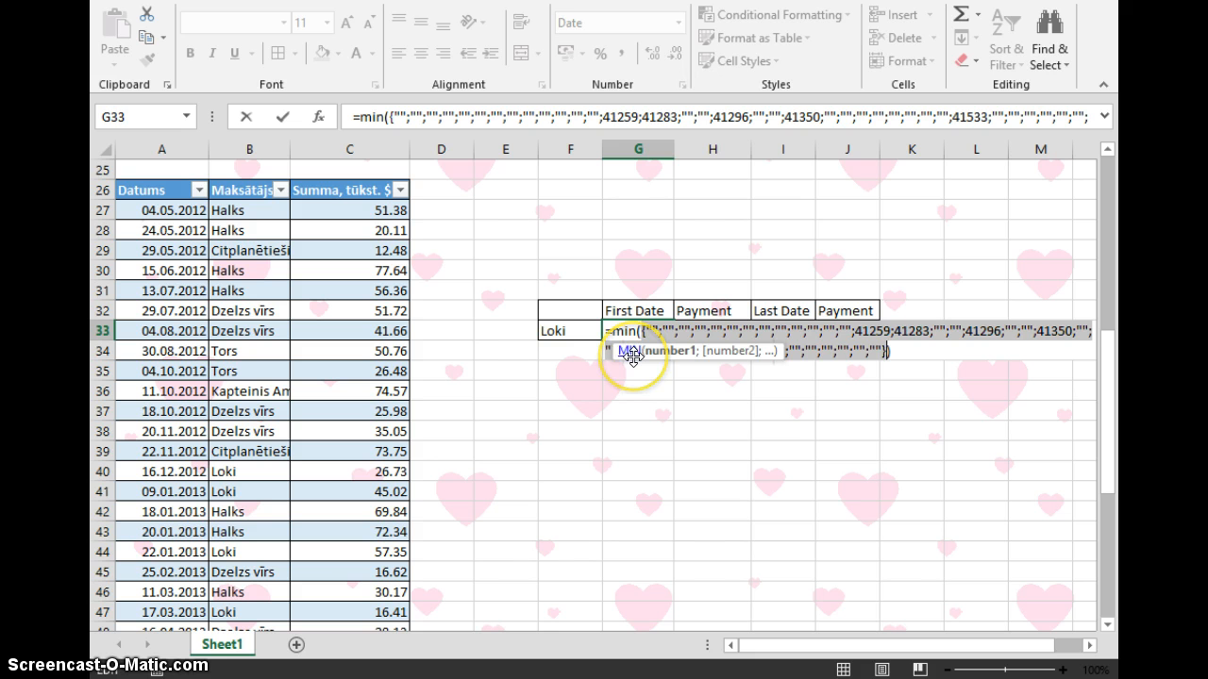
left_click_drag(636, 361, 628, 472)
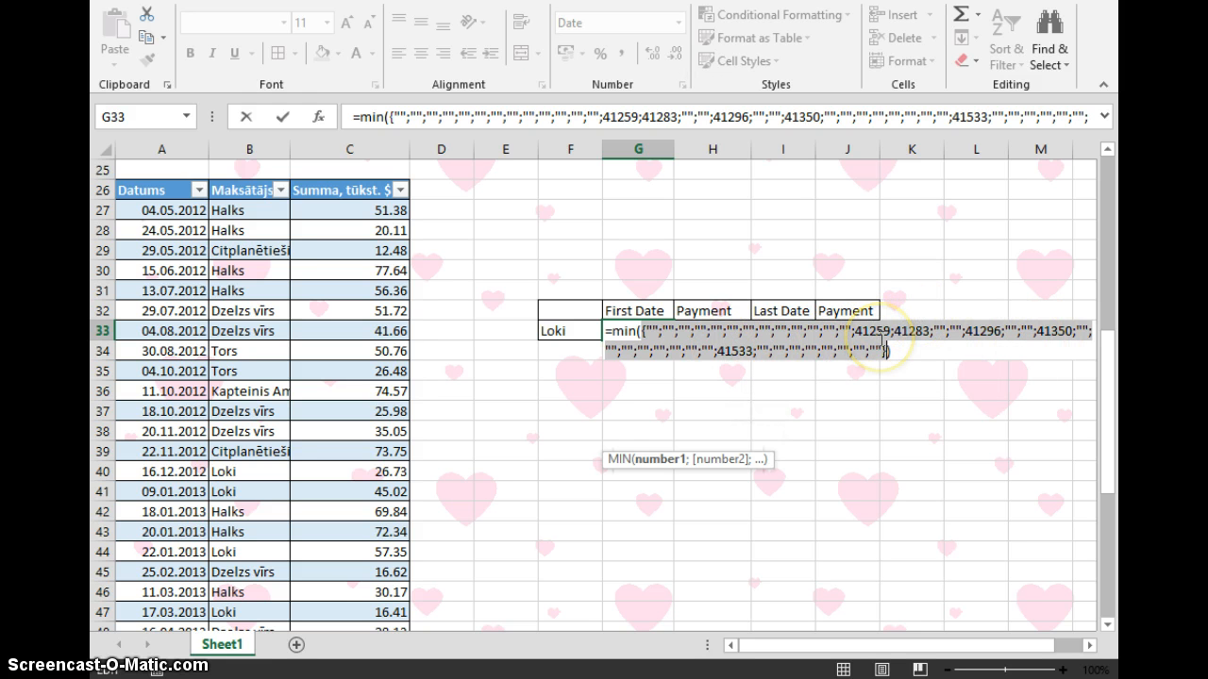
key("ctrl+z")
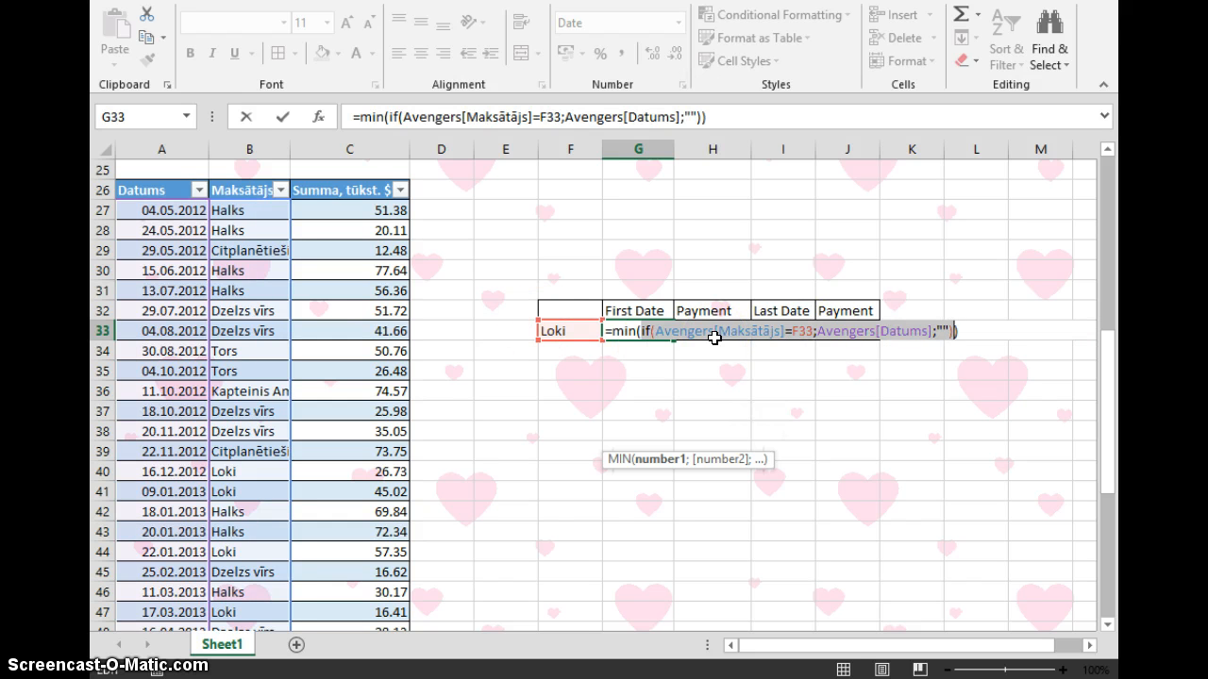
Enter the MIN/IF formula in G33 as an array formula and select H33.
key("ctrl+shift+Return")
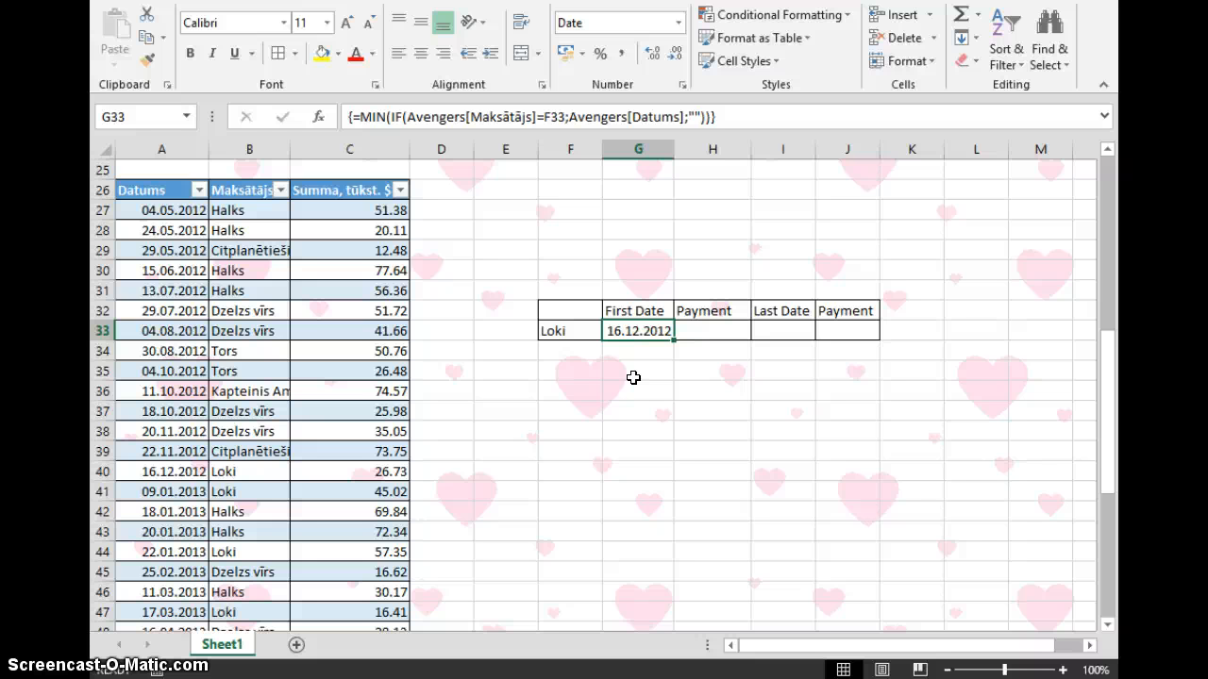
left_click(672, 393)
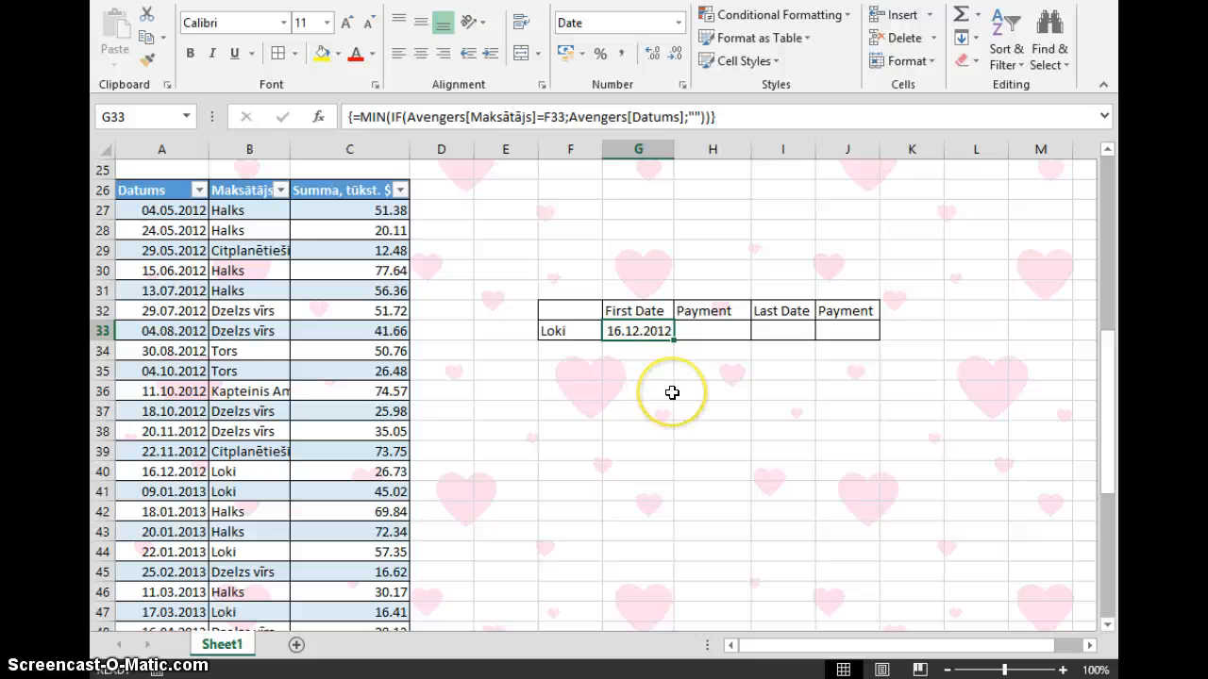
left_click(698, 334)
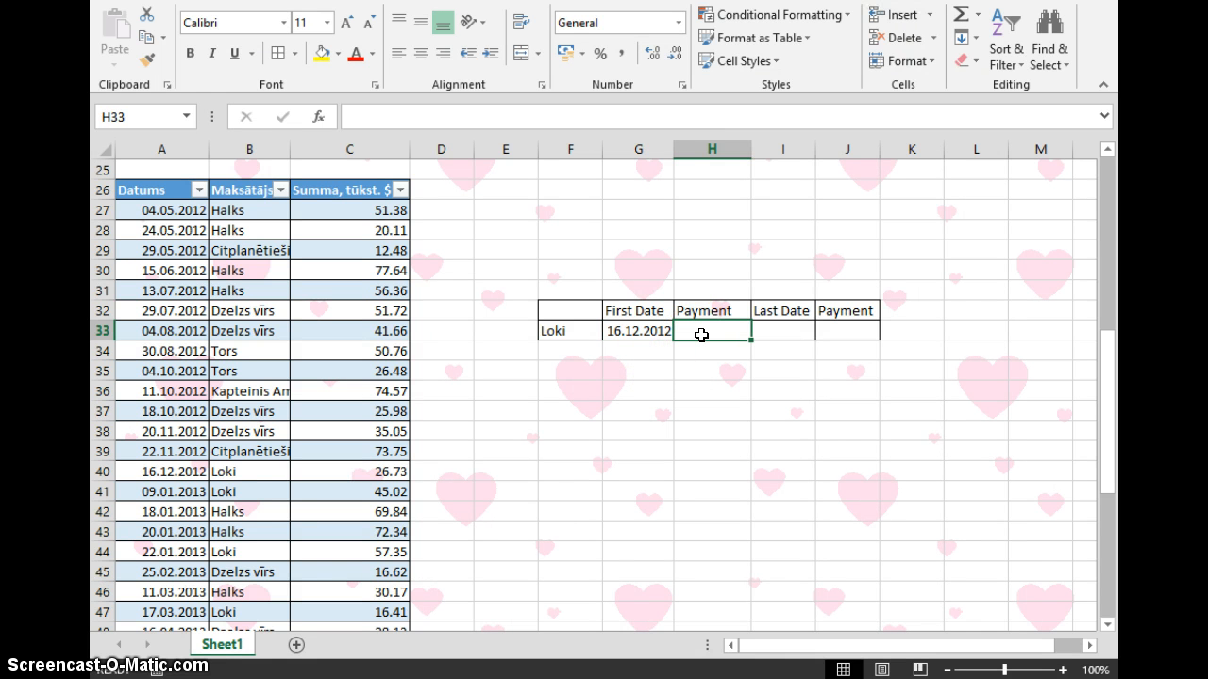
Check all dates in the Datums column for duplicates with the Duplicate Values highlighting rule, without keeping the rule.
left_click(173, 208)
key("ctrl+shift+Down")
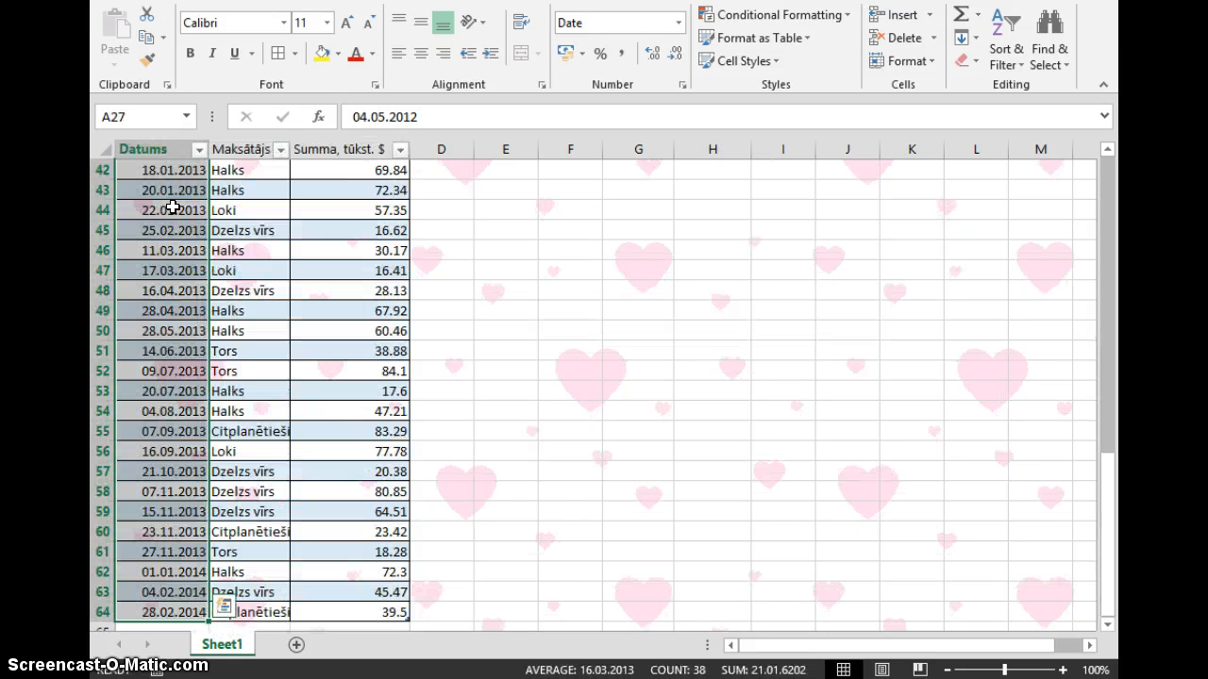
scroll(189, 311, "up", 4)
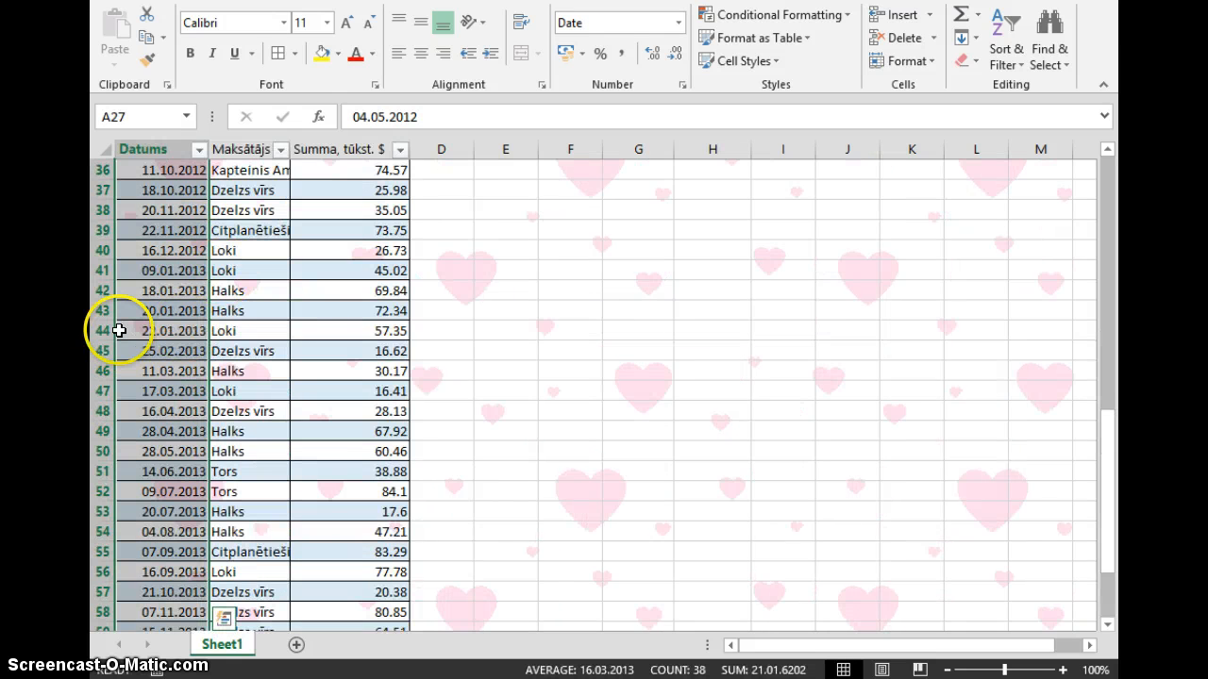
scroll(192, 367, "up", 2)
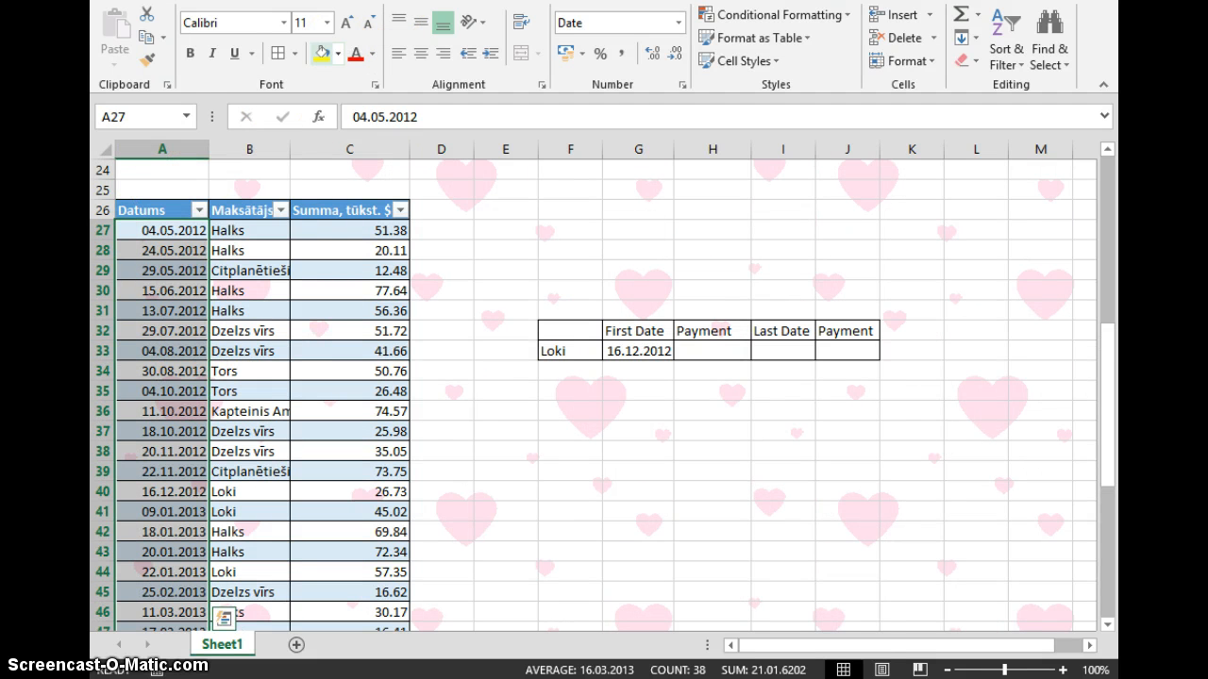
left_click(762, 14)
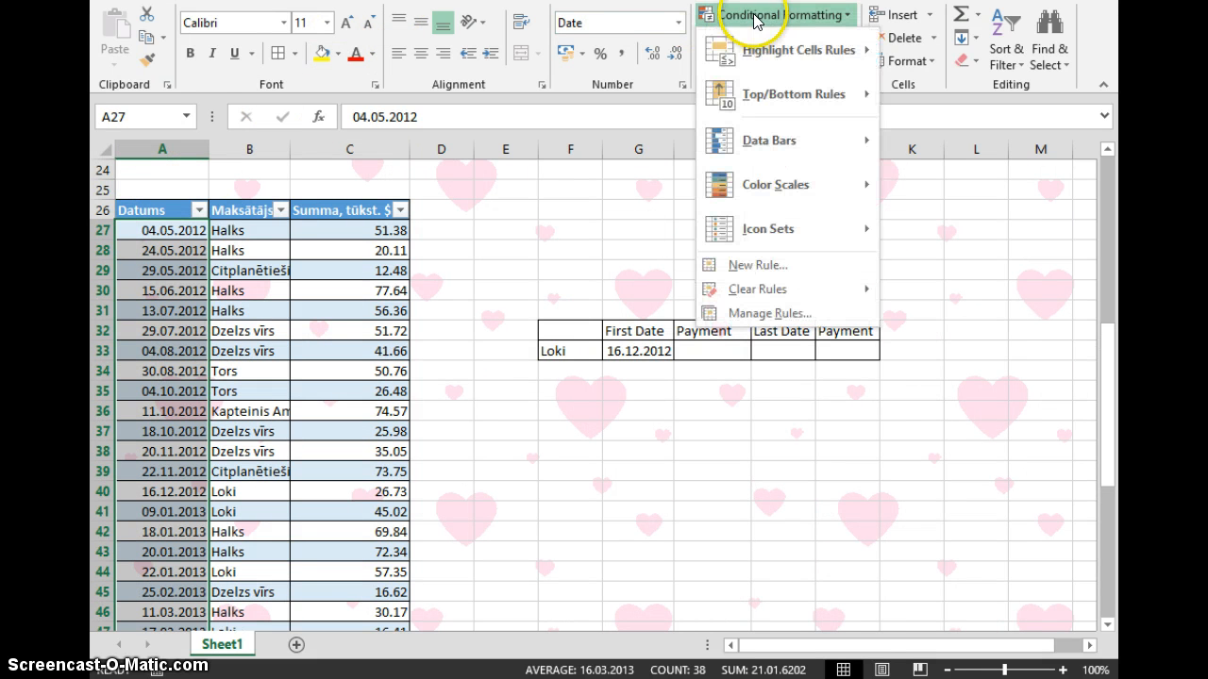
mouse_move(774, 50)
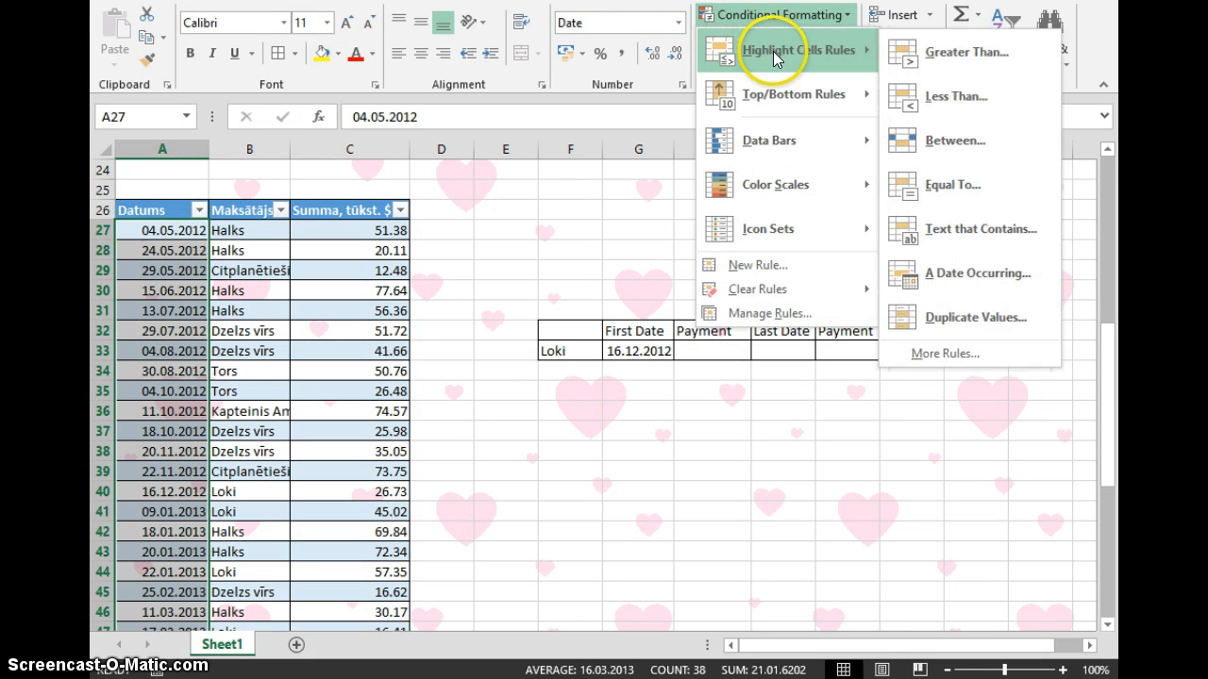
left_click(977, 327)
left_click(691, 311)
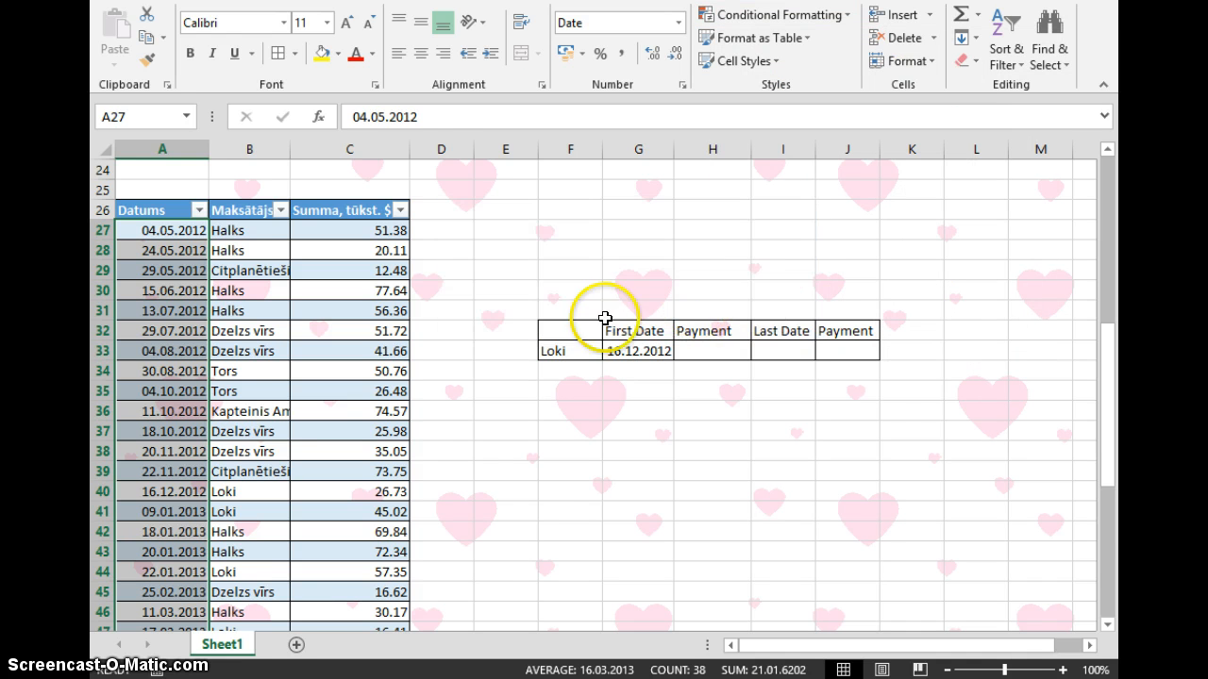
scroll(265, 288, "down", 2)
scroll(264, 288, "down", 6)
scroll(262, 283, "up", 9)
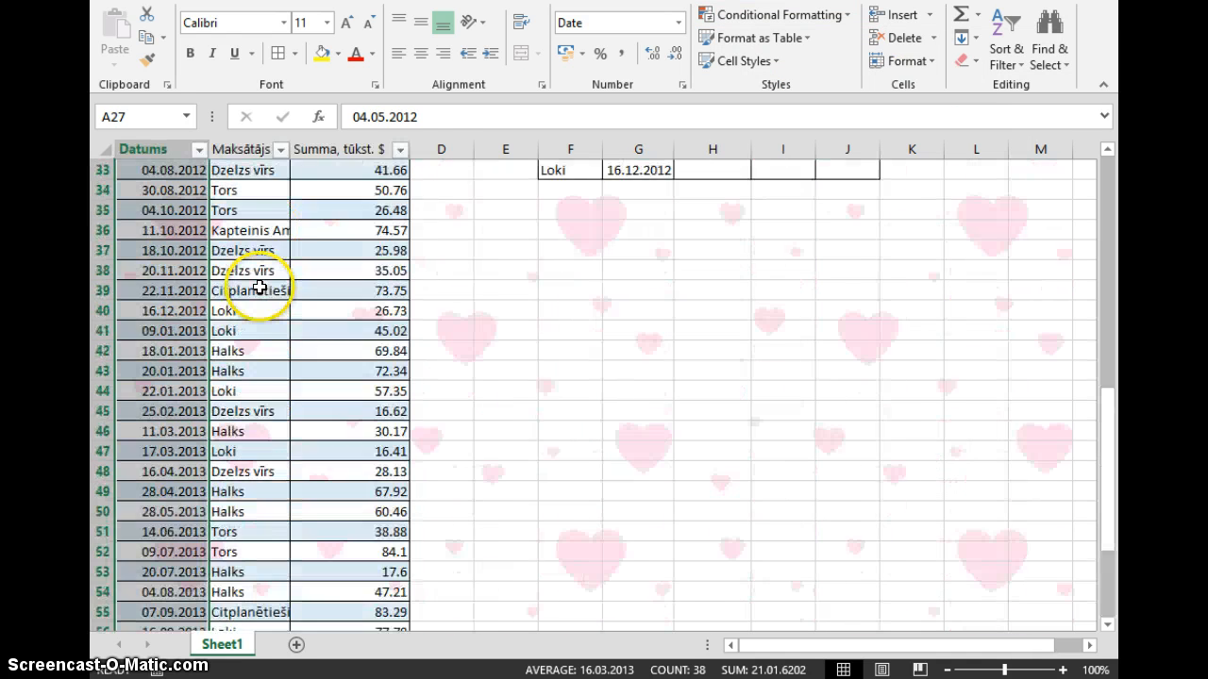
scroll(104, 302, "down", 1)
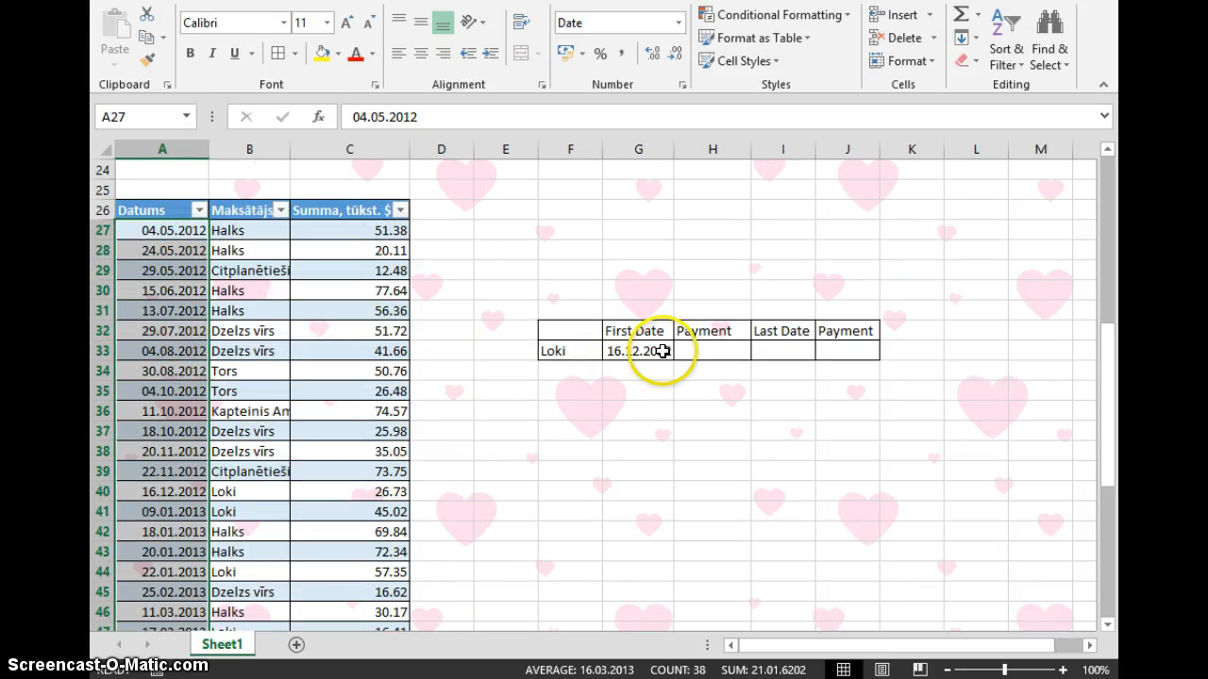
Start a VLOOKUP formula in H33 with G33 as the lookup value and the Avengers table as the table array.
left_click(709, 360)
type("=v;")
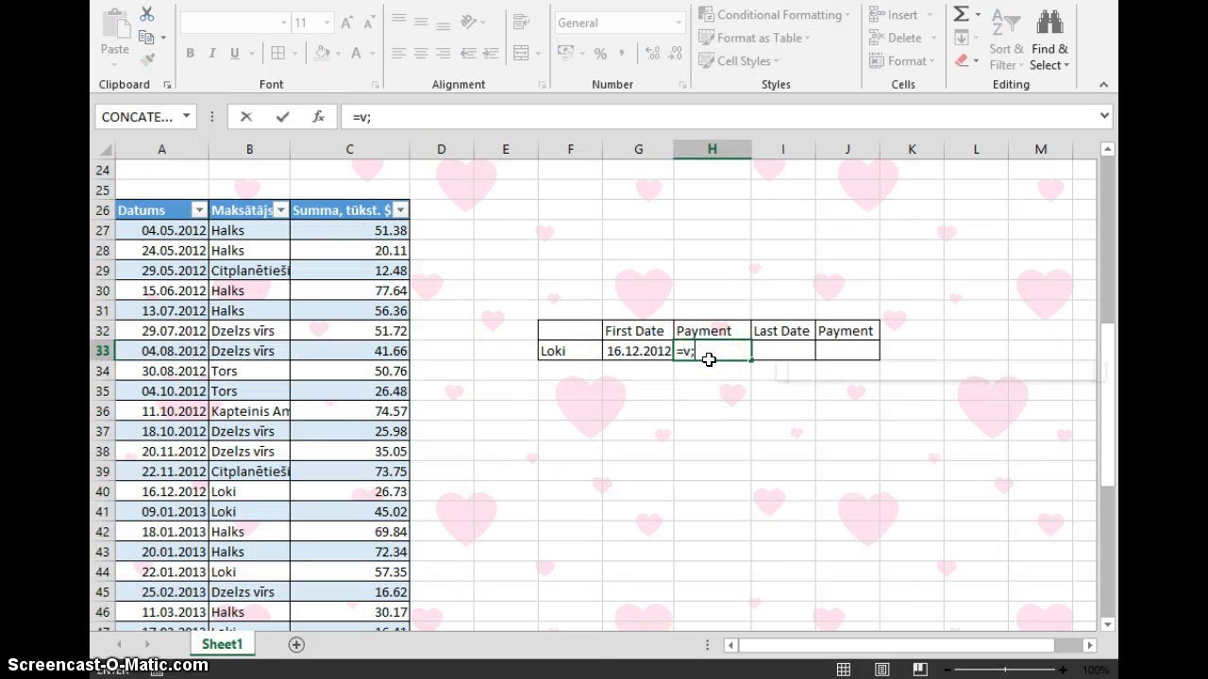
key("BackSpace")
type("l")
key("Tab")
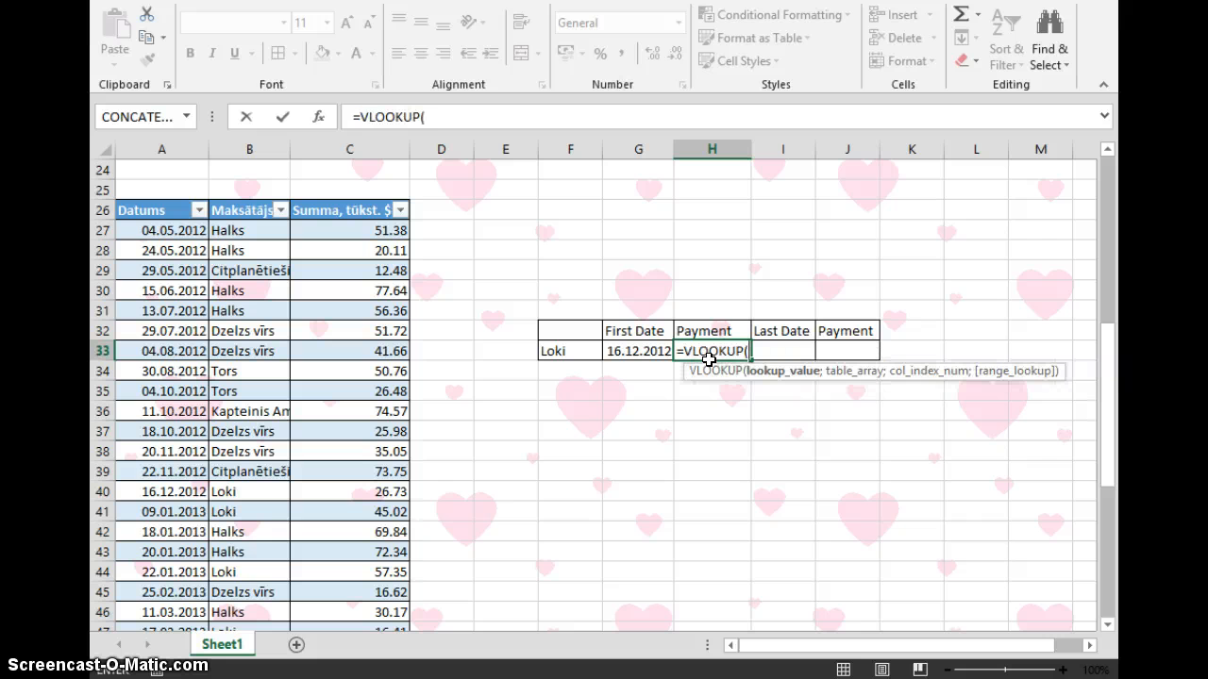
left_click(638, 352)
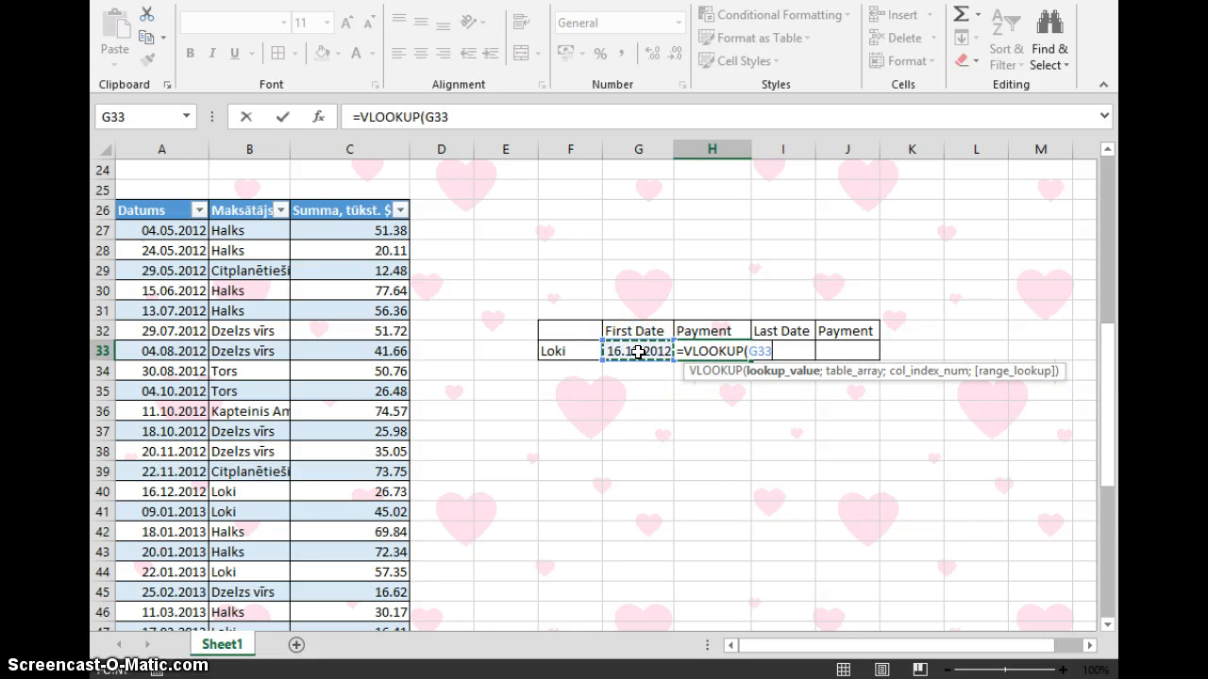
type(";ave")
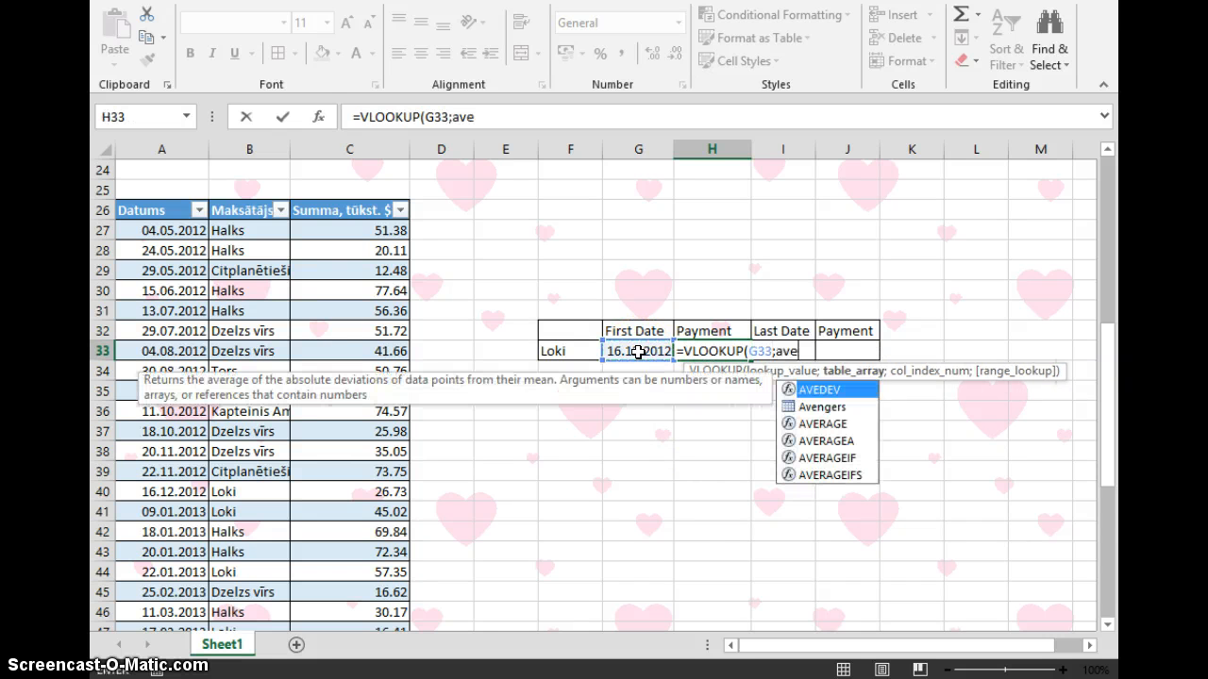
key("Down")
key("Tab")
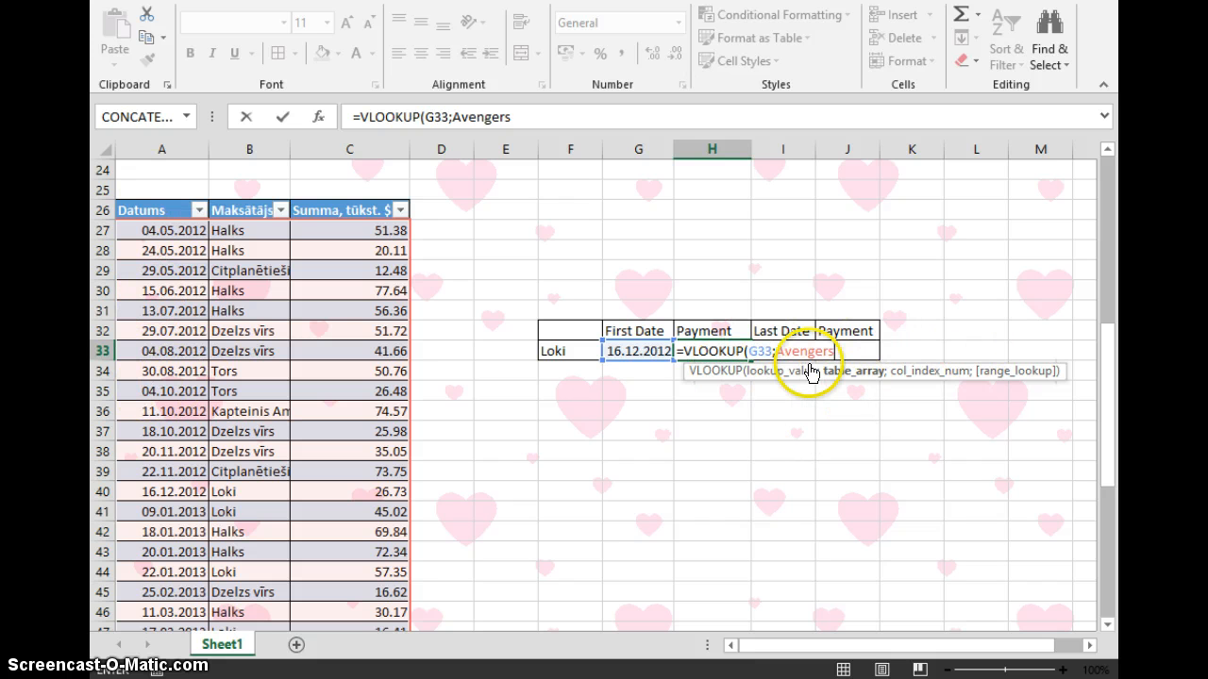
Complete the VLOOKUP with column index 3 and FALSE for an exact match, and enter the formula.
type(";")
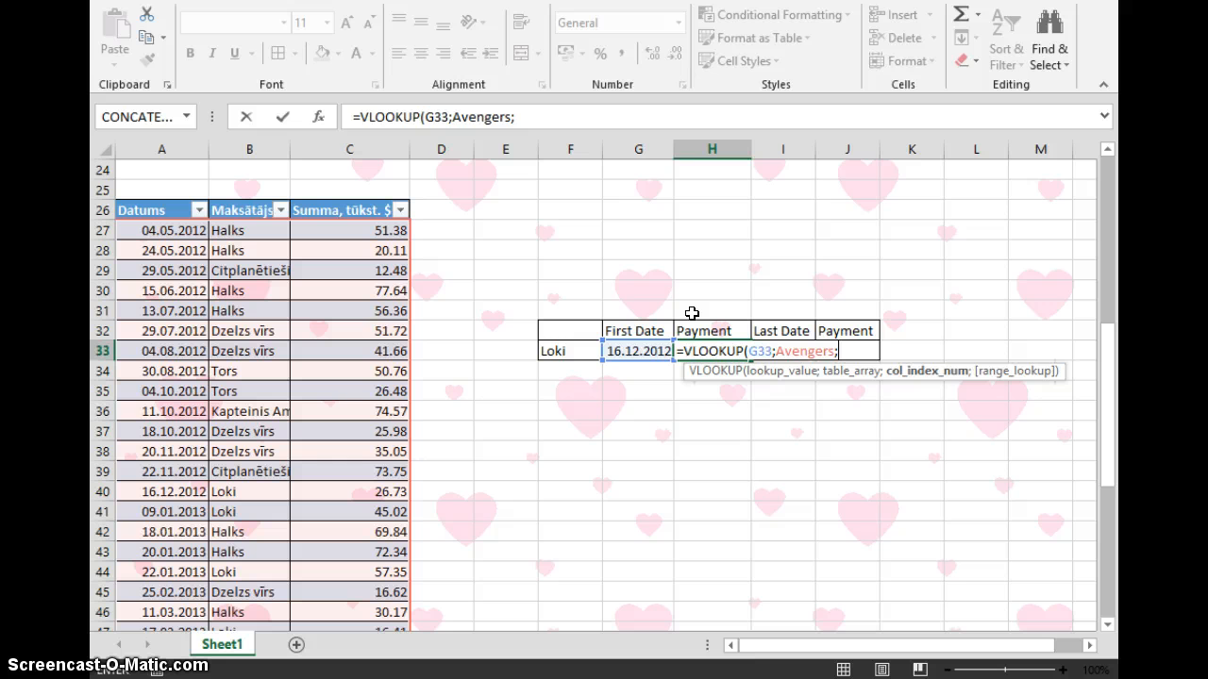
type("2")
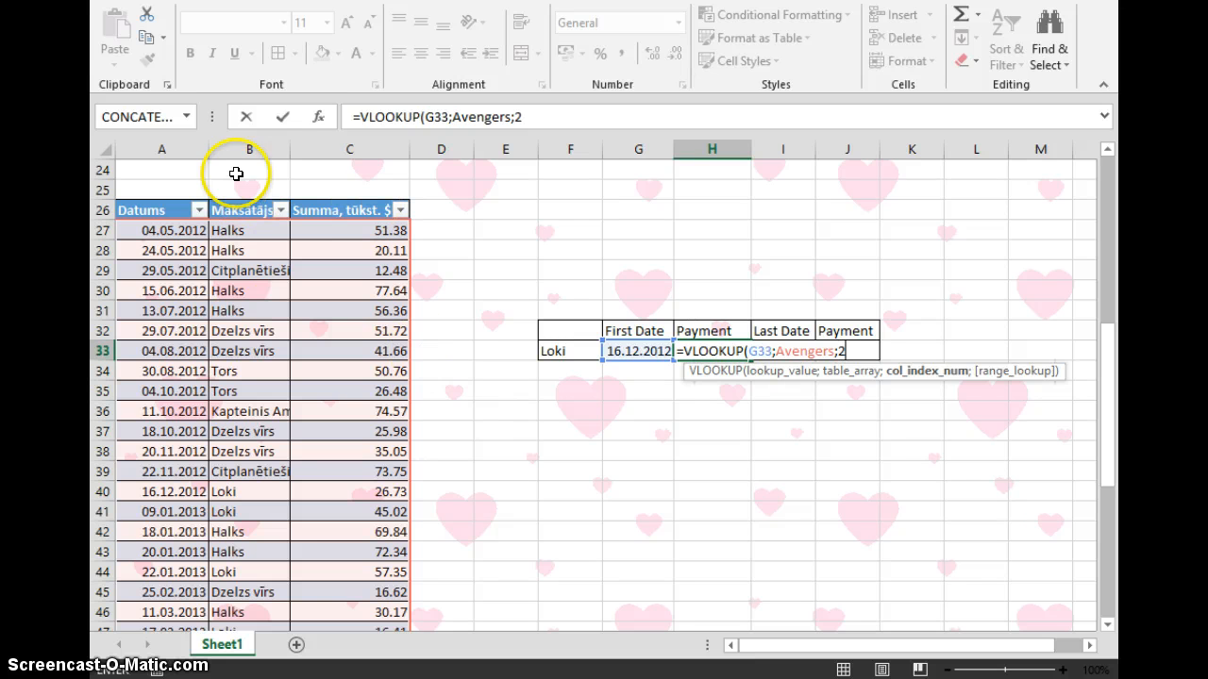
key("BackSpace")
type("3")
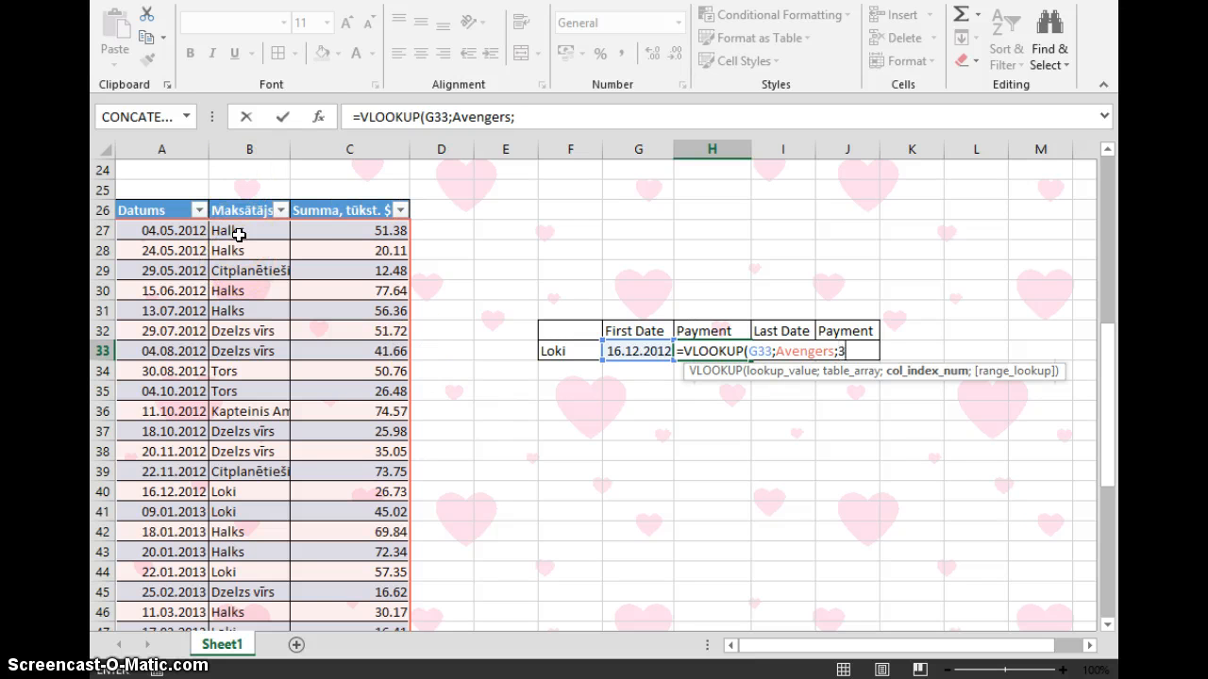
type(";")
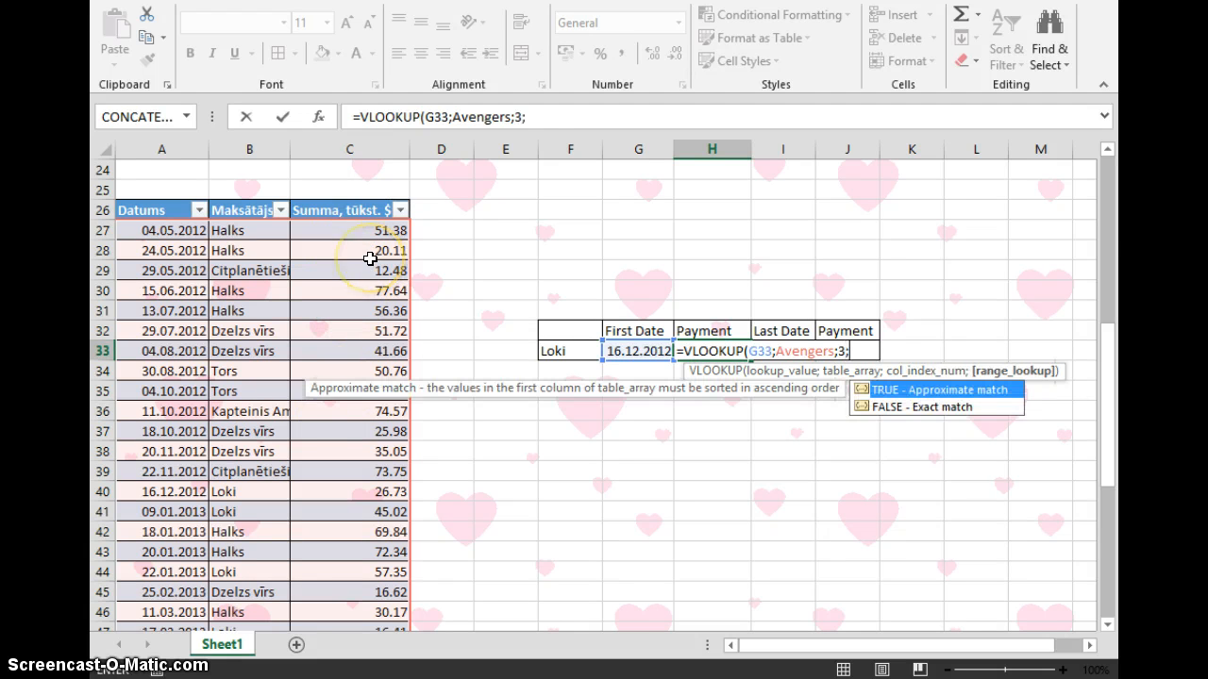
key("Down")
key("Tab")
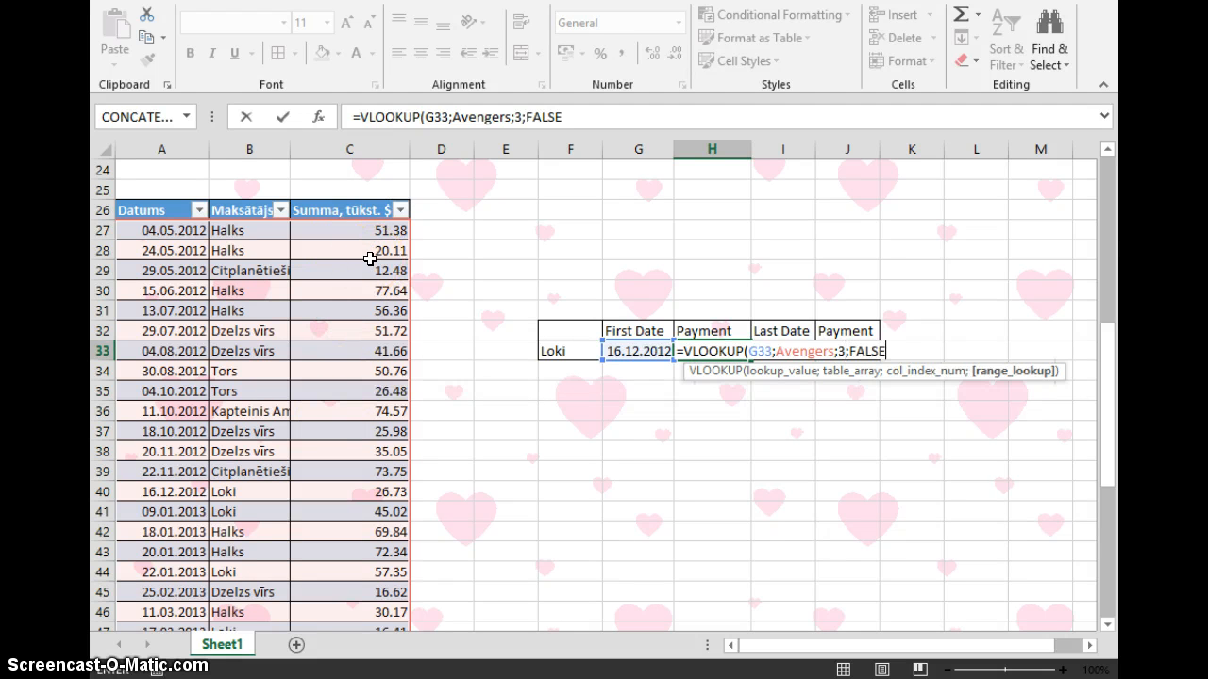
type(")")
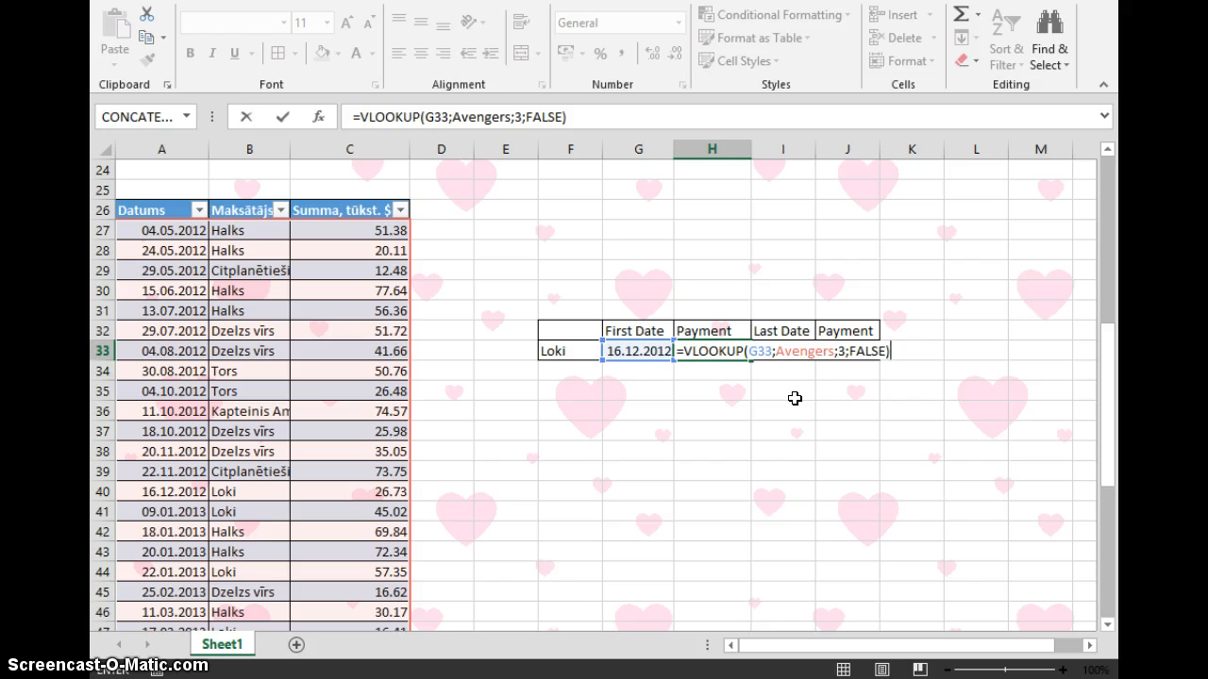
key("Return")
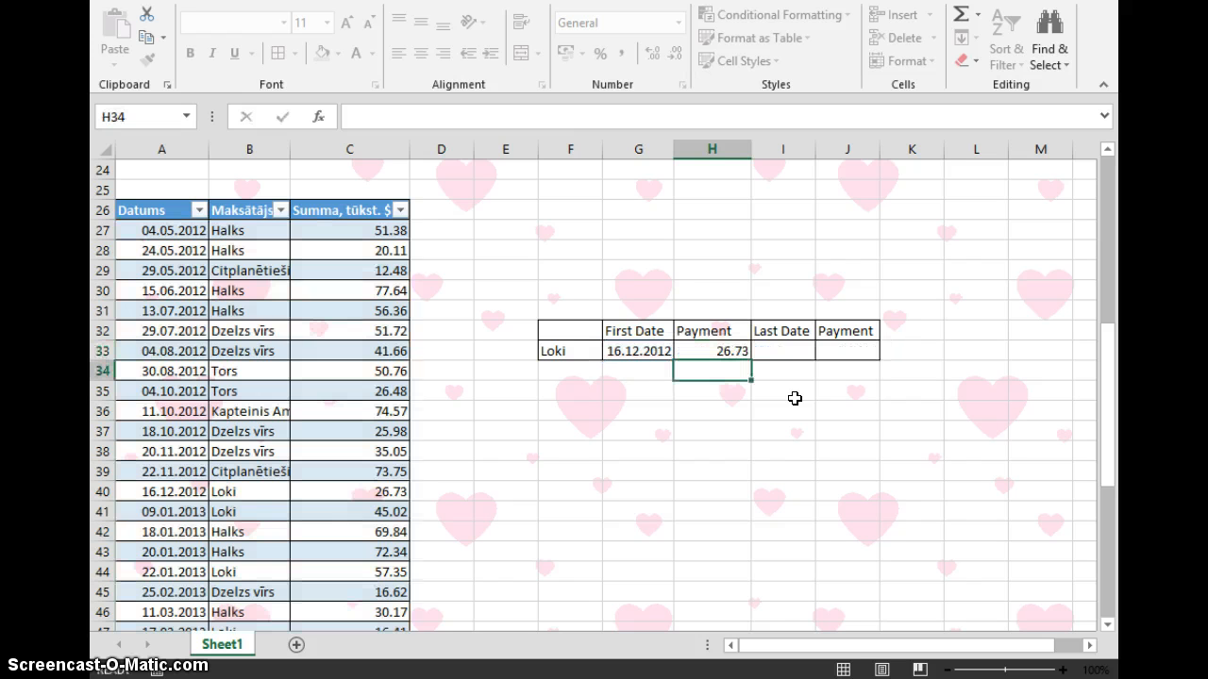
Apply the dollar Accounting number format to the payment in H33.
left_click(710, 351)
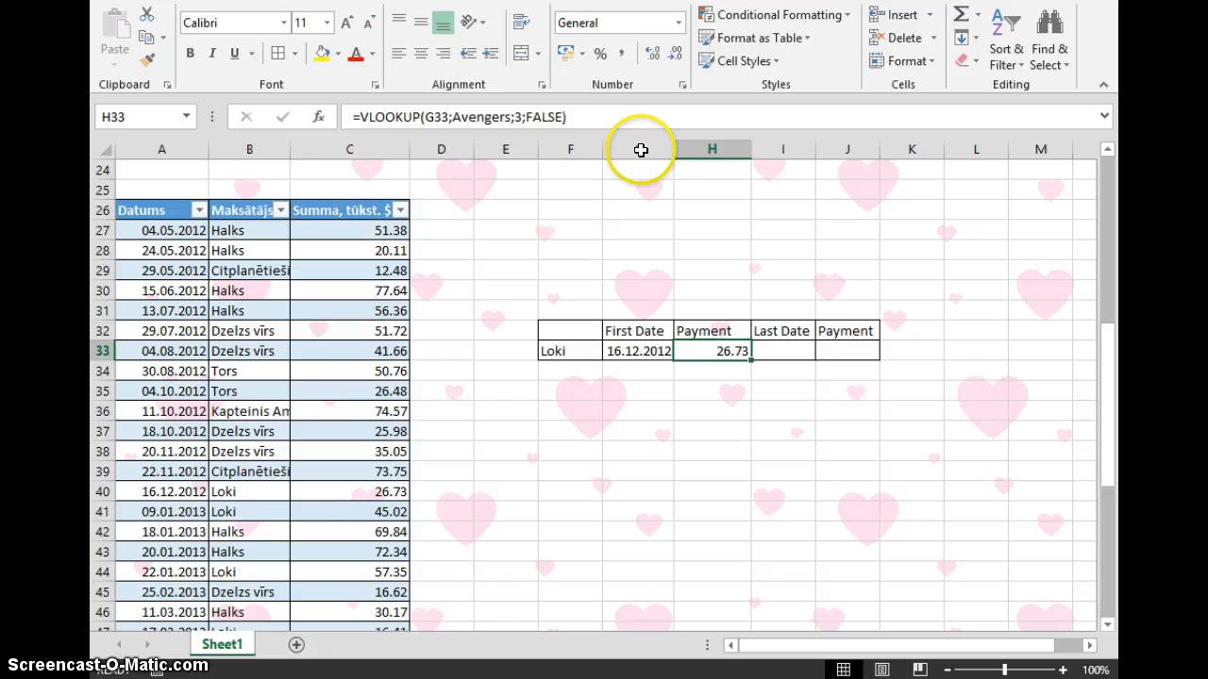
left_click(582, 53)
left_click(600, 103)
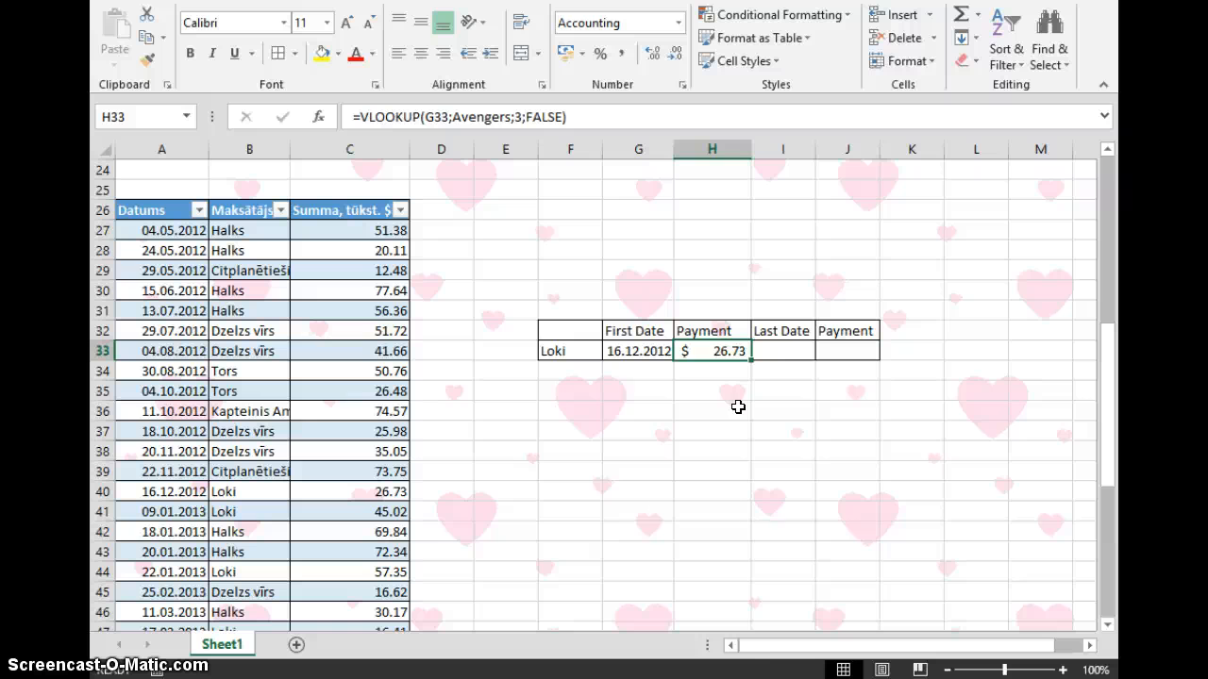
Change F33 to $F33 in the MIN/IF formula in G33 and re-enter it as an array formula.
left_click(623, 350)
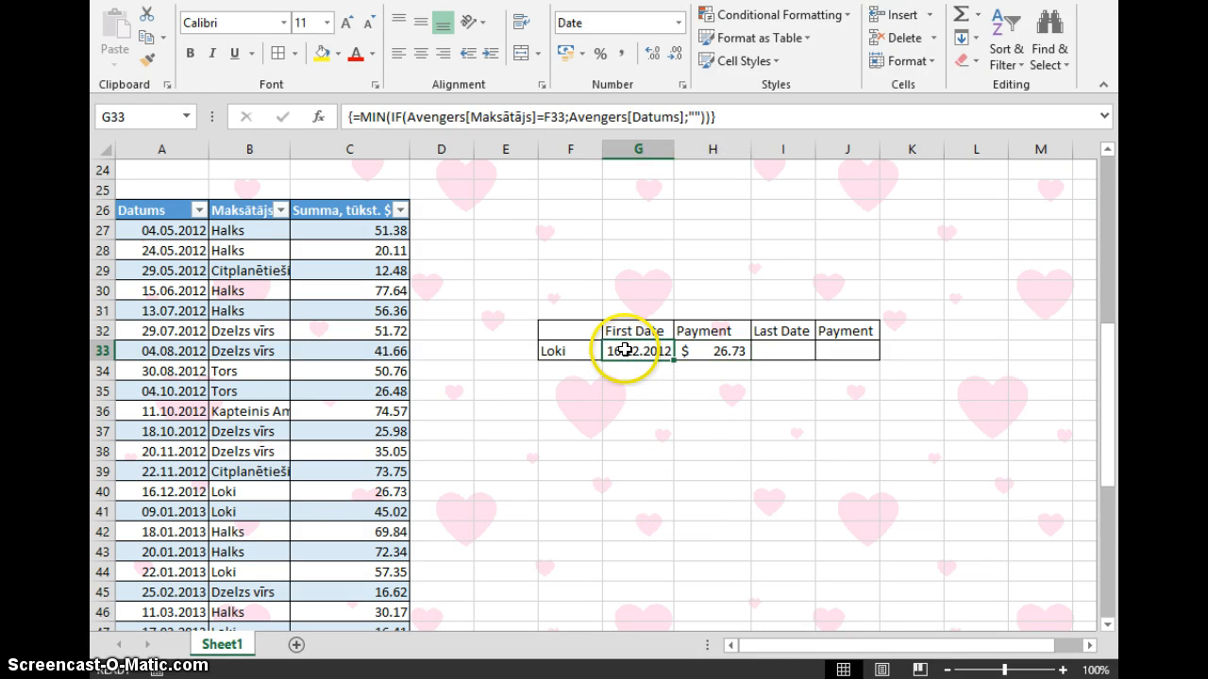
double_click(625, 350)
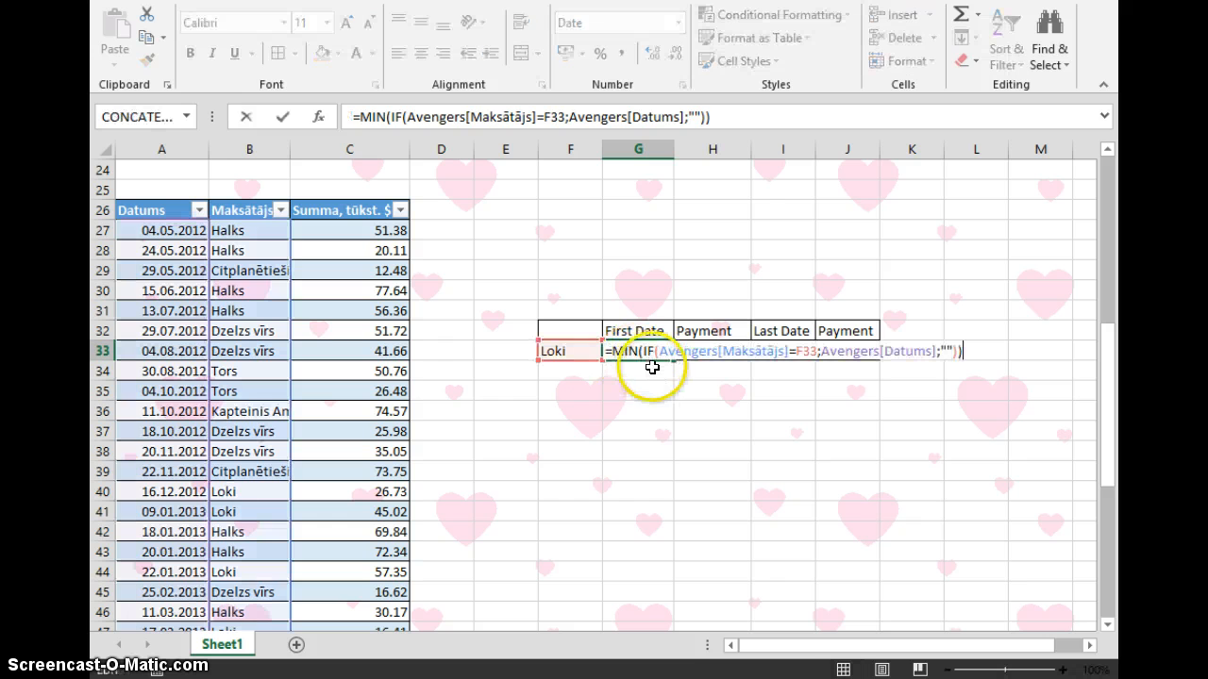
left_click(800, 352)
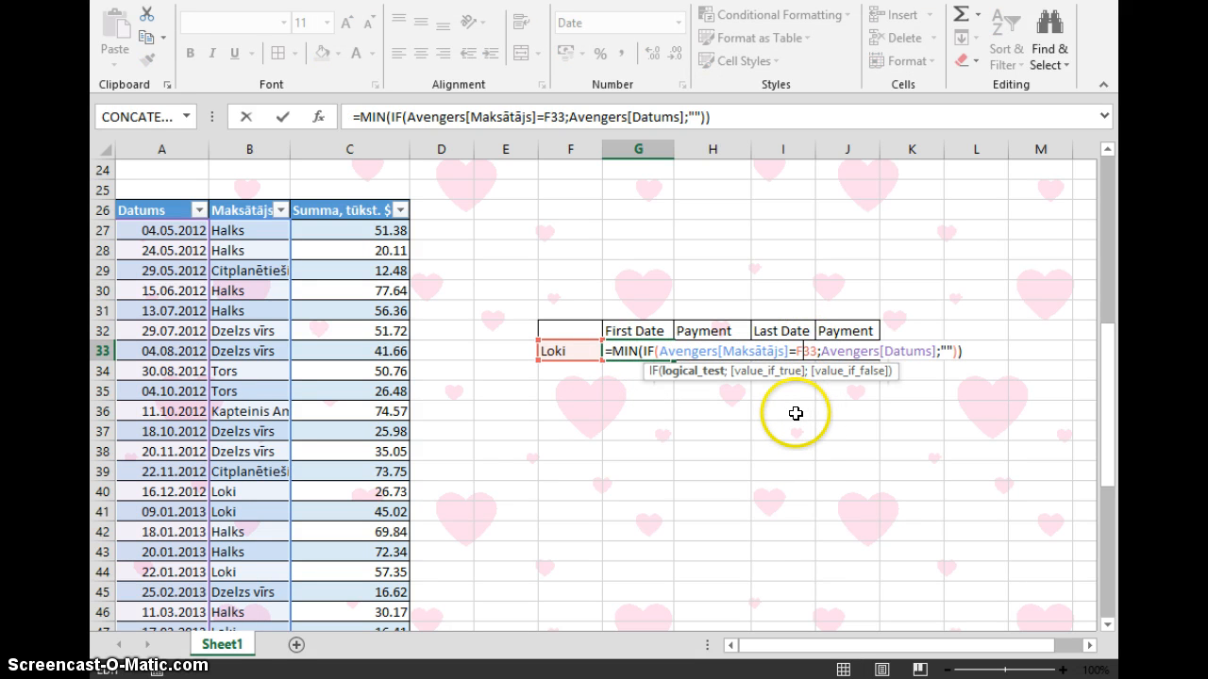
key("F4")
key("F4")
key("F4")
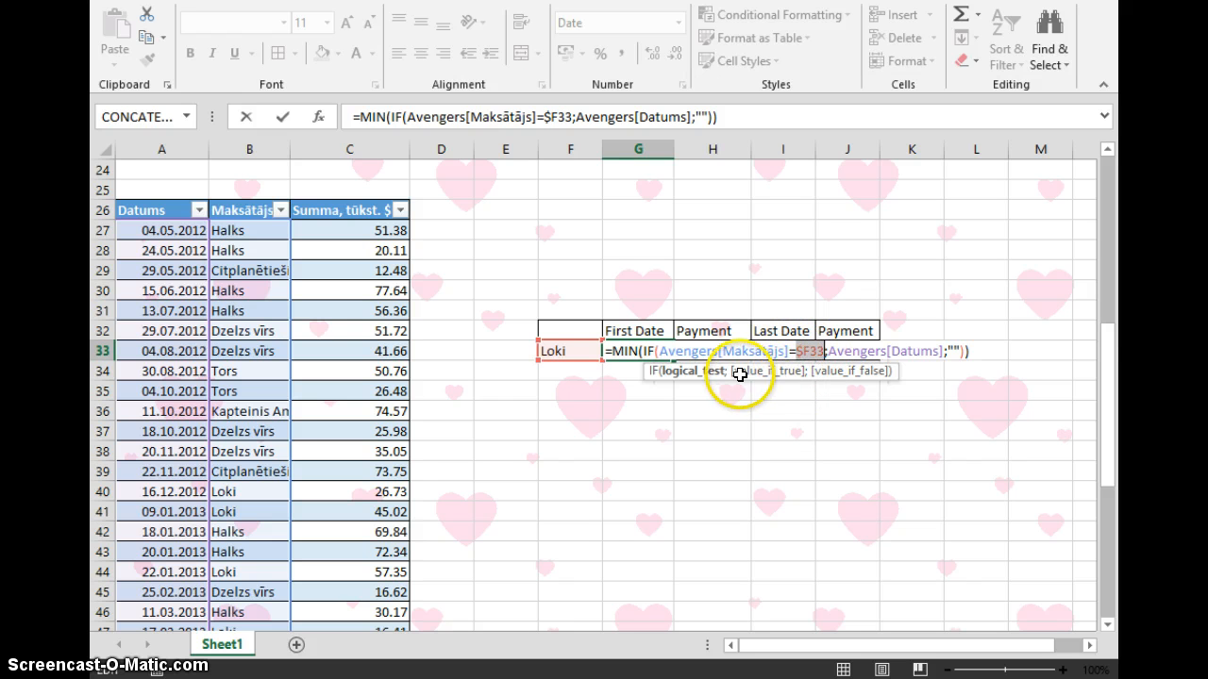
key("Return")
left_click(708, 351)
left_click(620, 351)
key("F2")
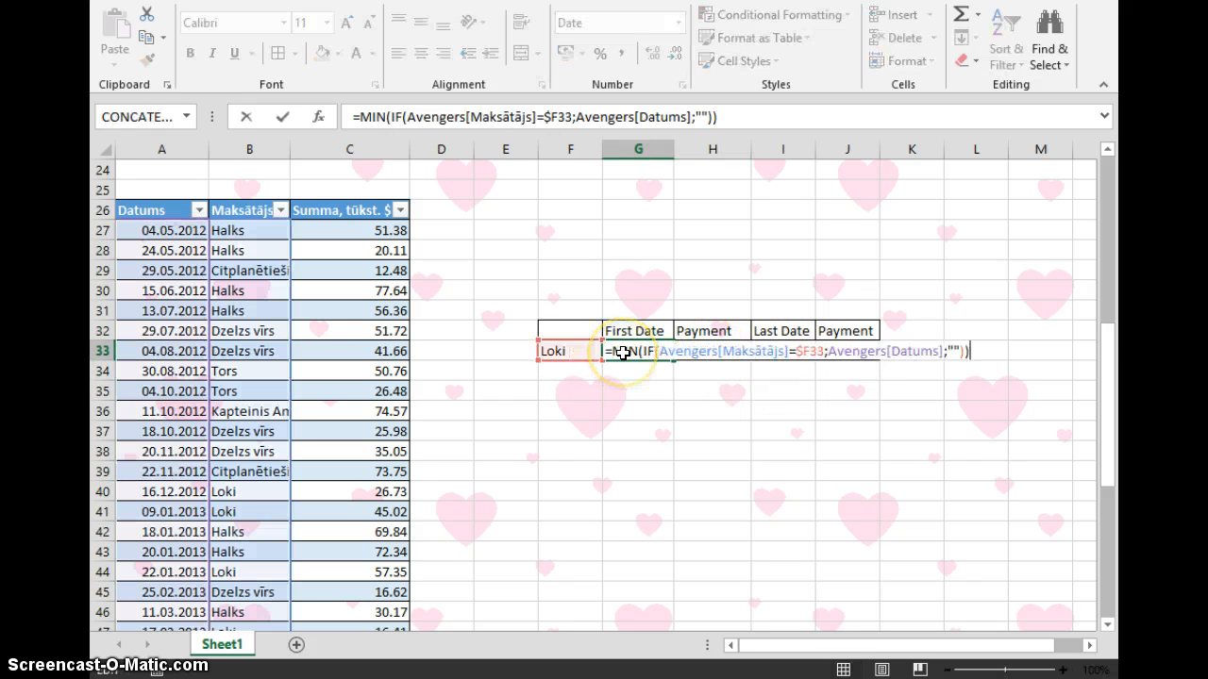
key("ctrl+shift+Return")
Check the lookup reference in H33 and copy the formulas from G33:H33 into I33:J33.
left_click(715, 353)
key("F2")
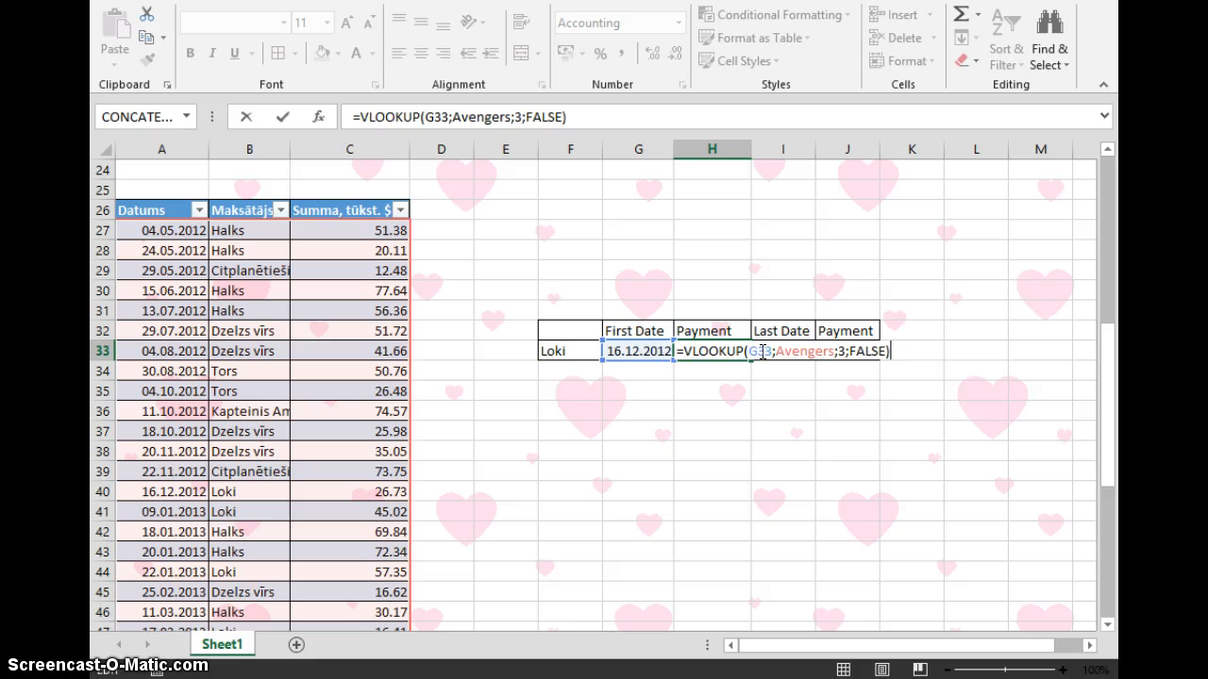
key("ctrl+Return")
left_click_drag(620, 352, 704, 352)
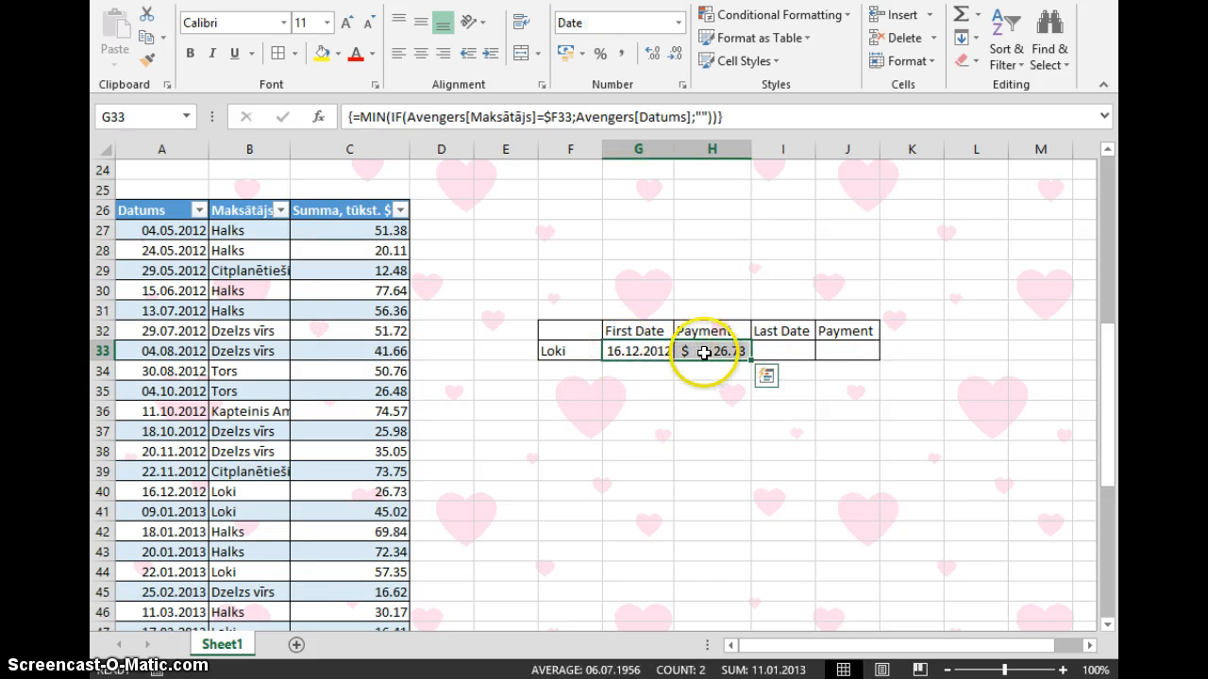
key("ctrl+c")
left_click(782, 352)
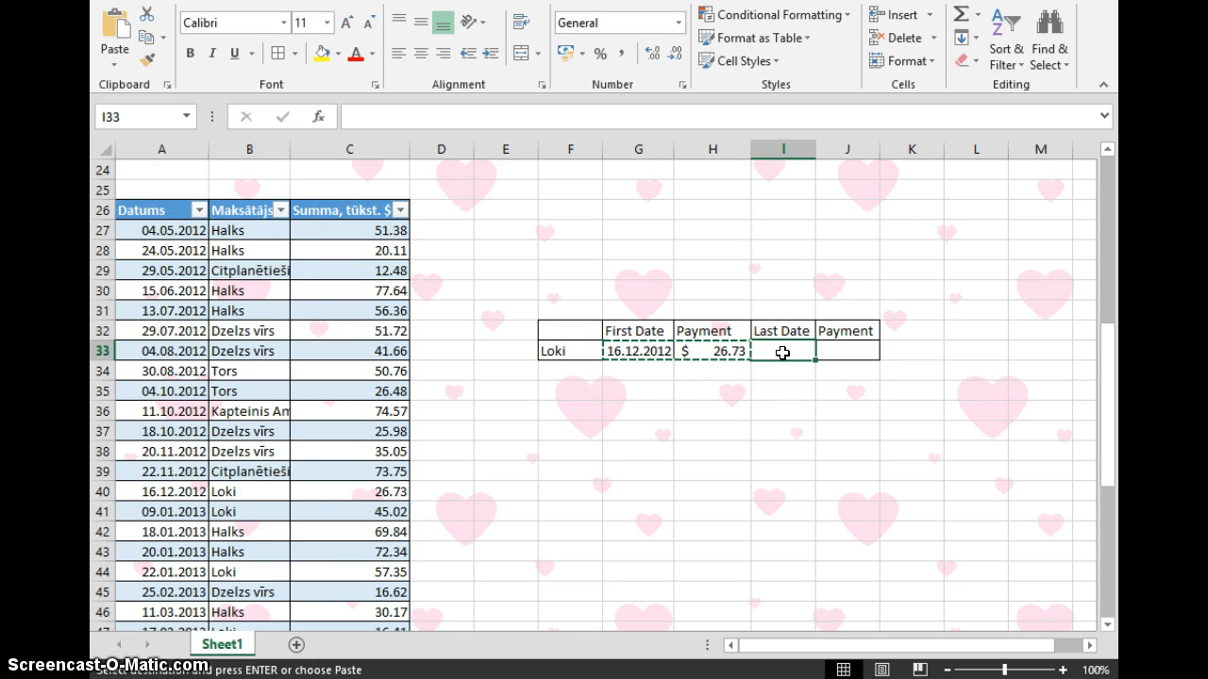
key("ctrl+v")
Widen column I to fit the date and inspect the pasted VLOOKUP formula in J33 without changing it.
left_click_drag(817, 153, 841, 160)
left_click(870, 351)
key("F2")
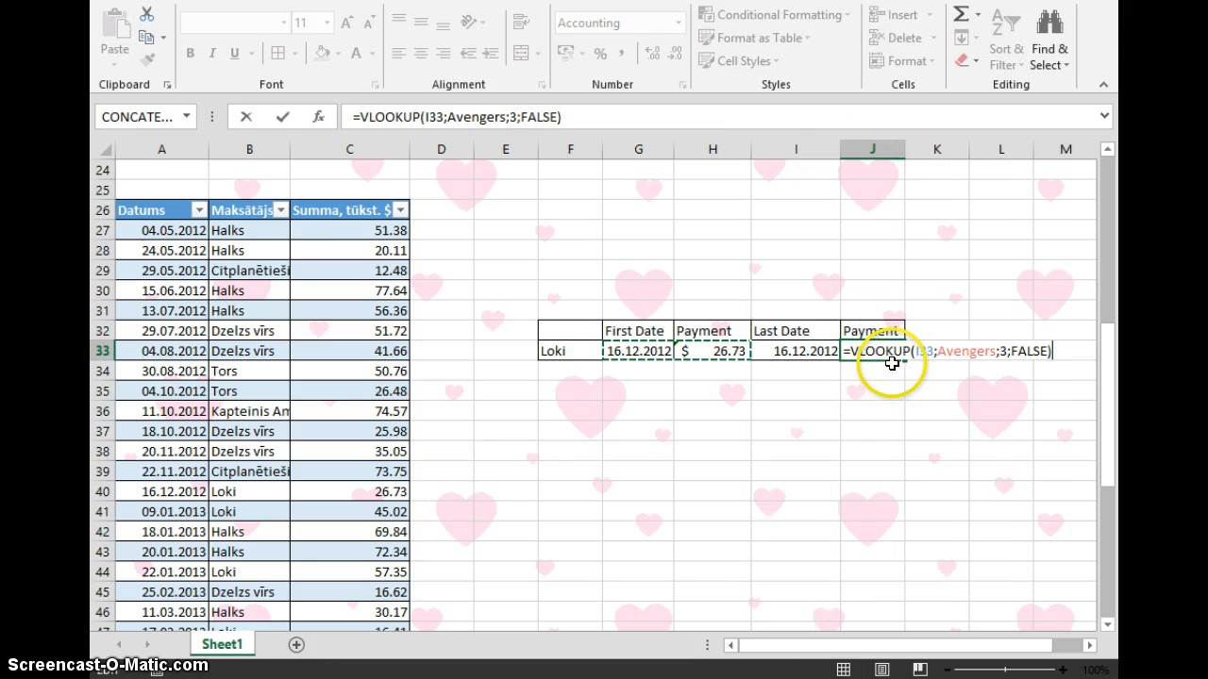
key("Escape")
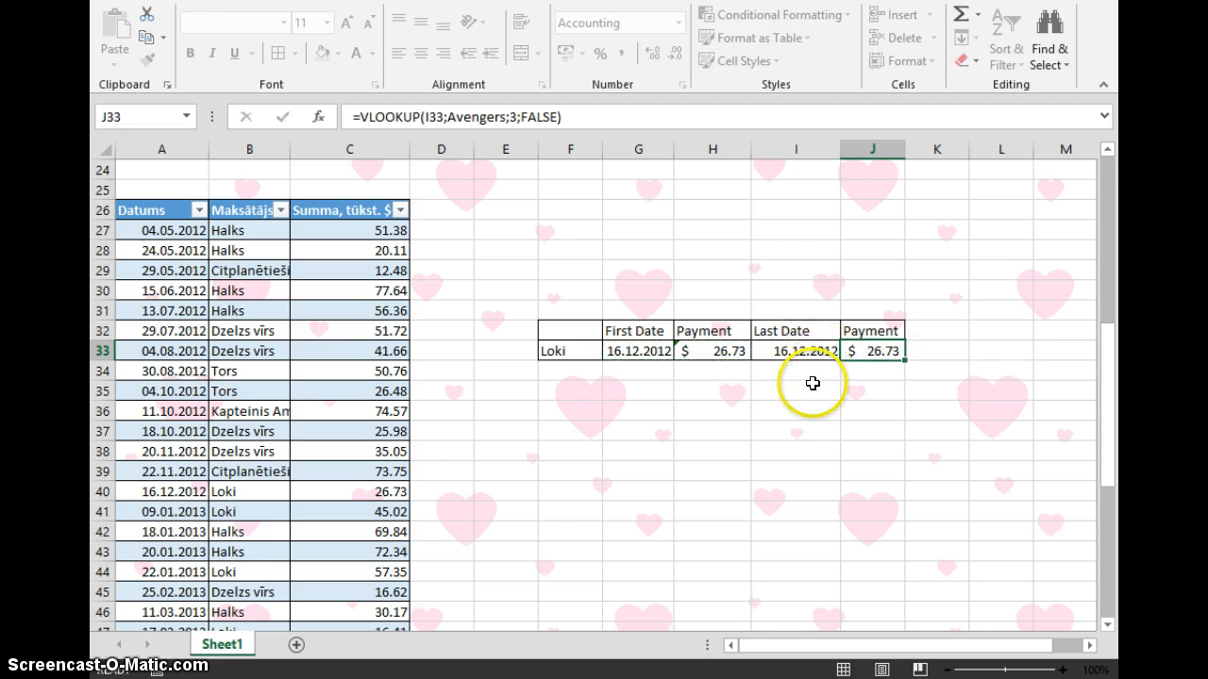
Replace MIN with MAX in the Last Date formula in I33 and enter it as an array formula.
key("Left")
key("F2")
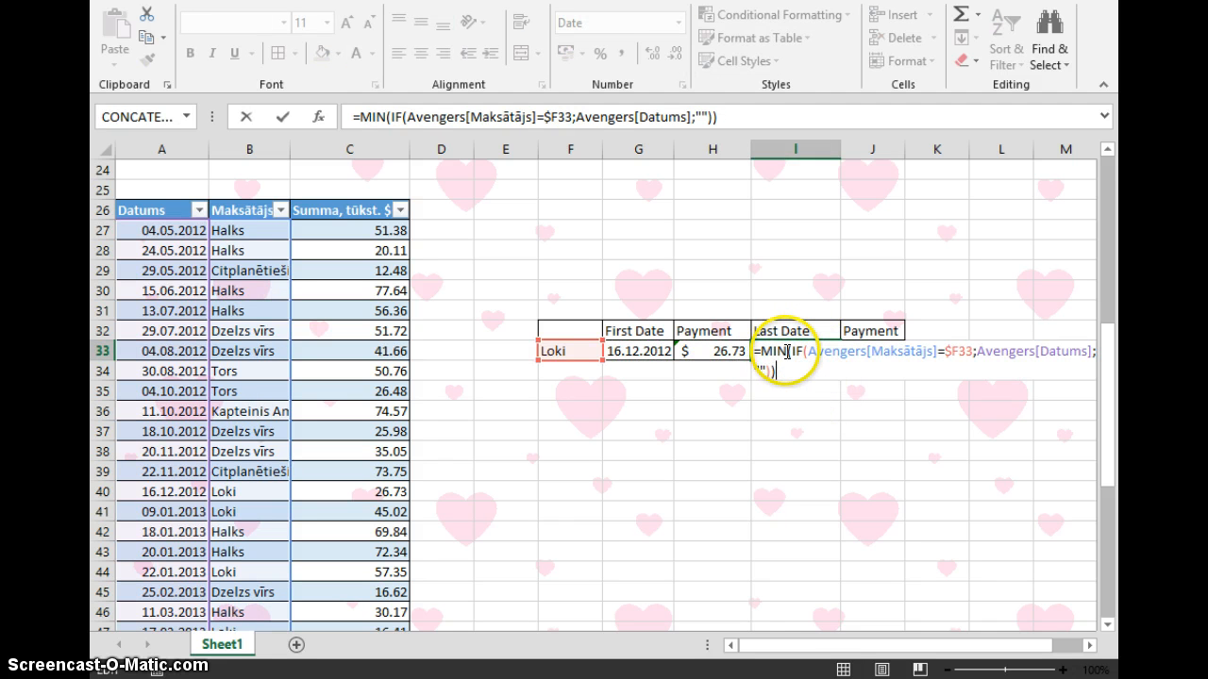
left_click(776, 351)
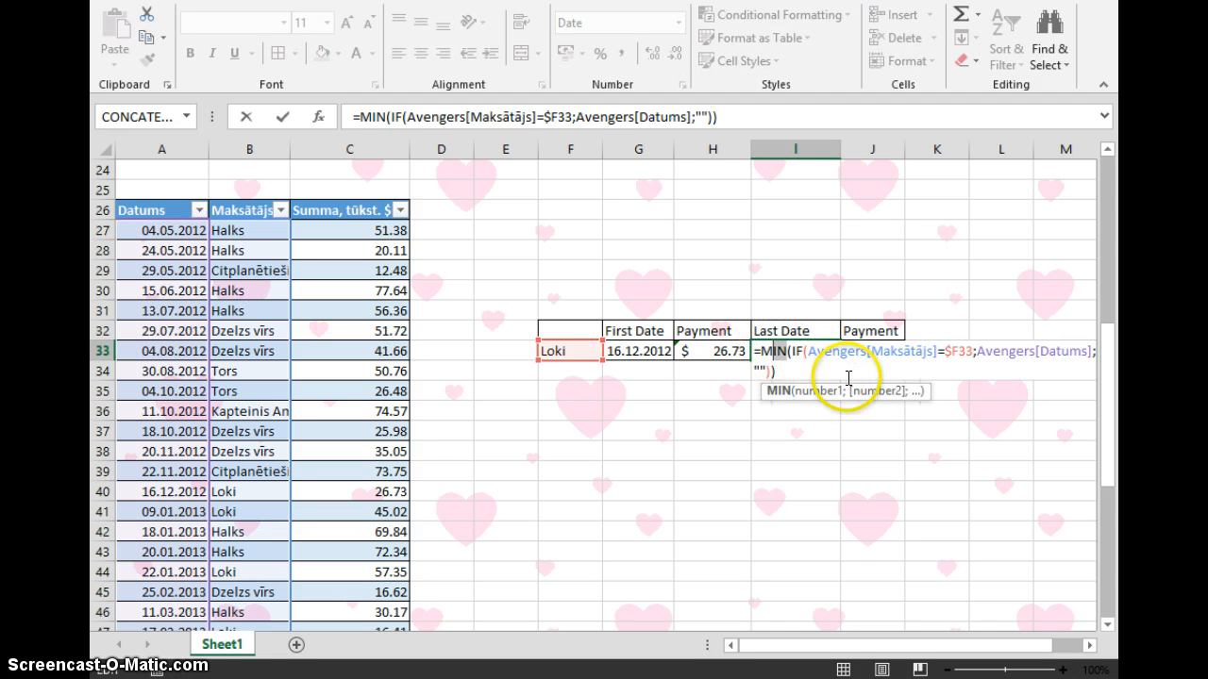
type("ax")
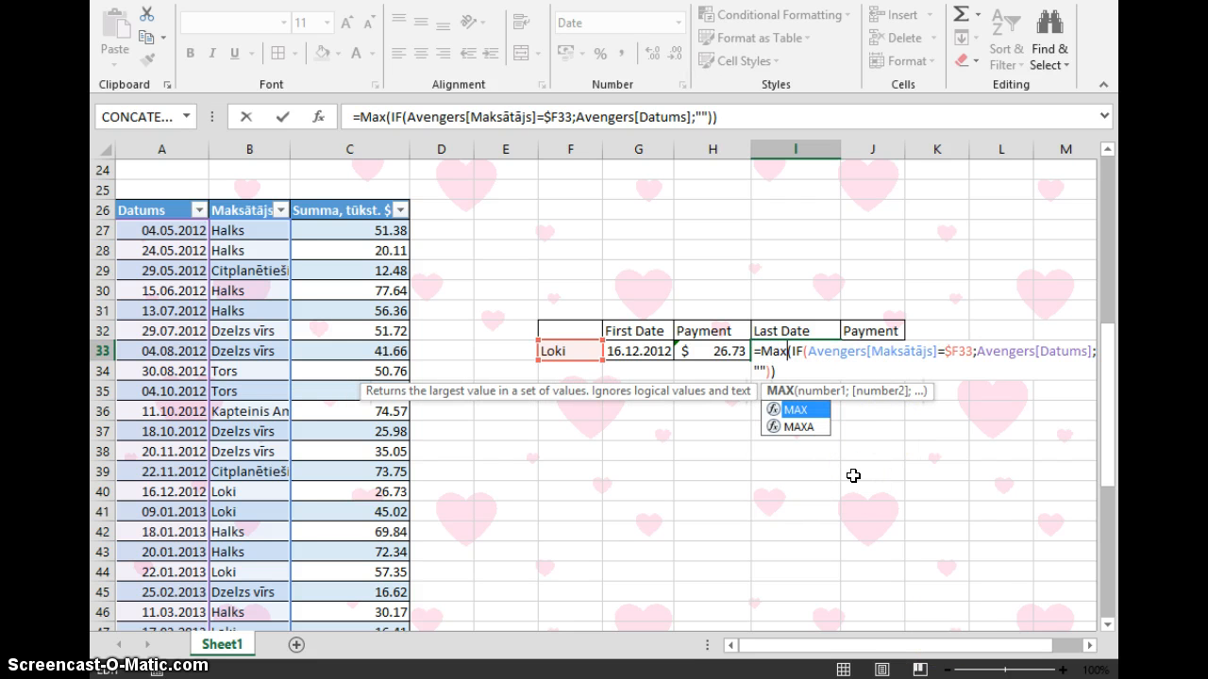
key("ctrl+shift+Return")
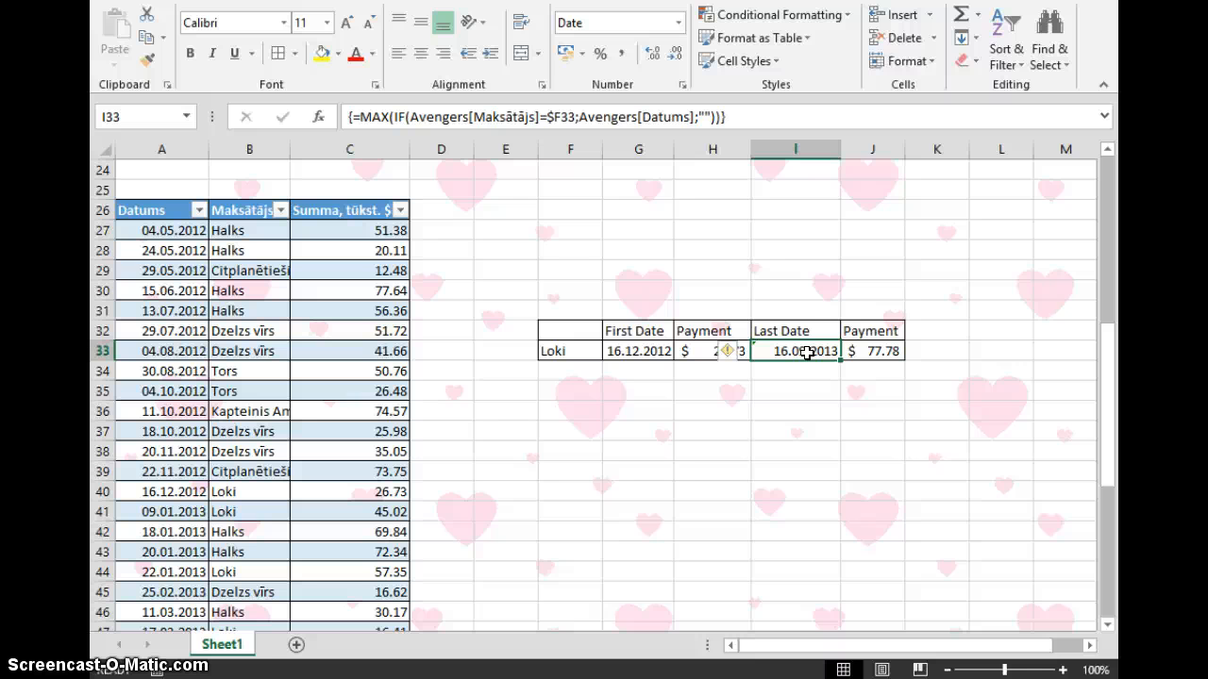
left_click(792, 388)
left_click(577, 408)
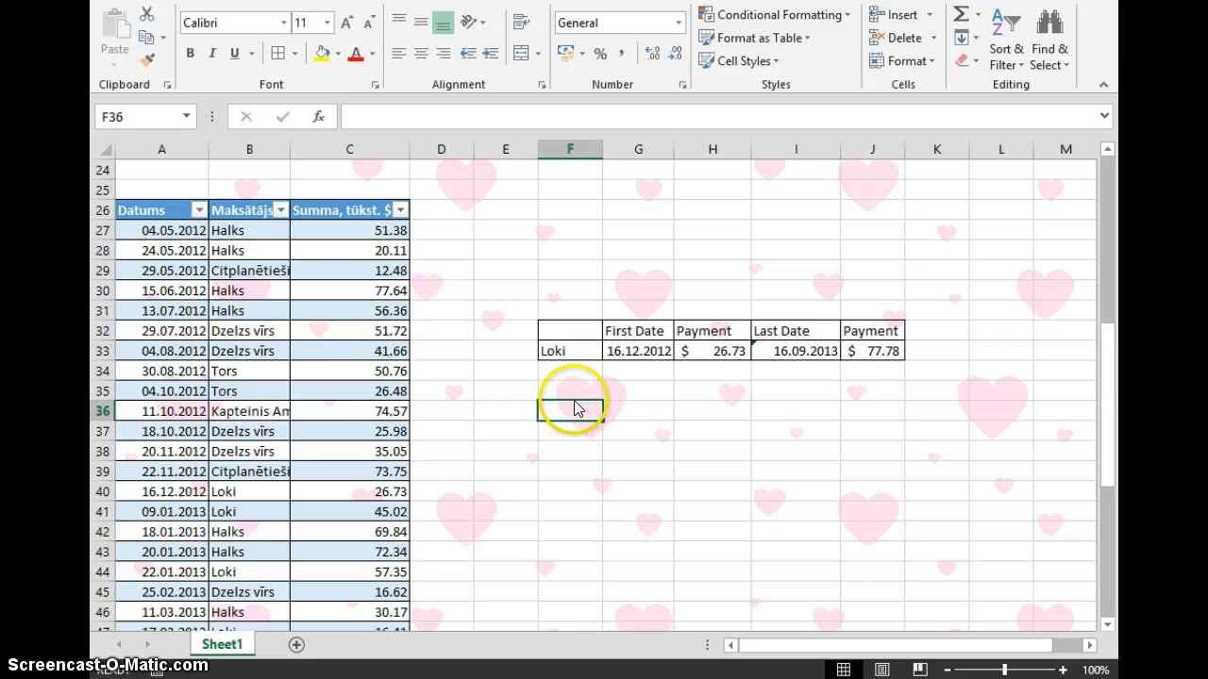
left_click_drag(575, 402, 577, 387)
left_click(574, 425)
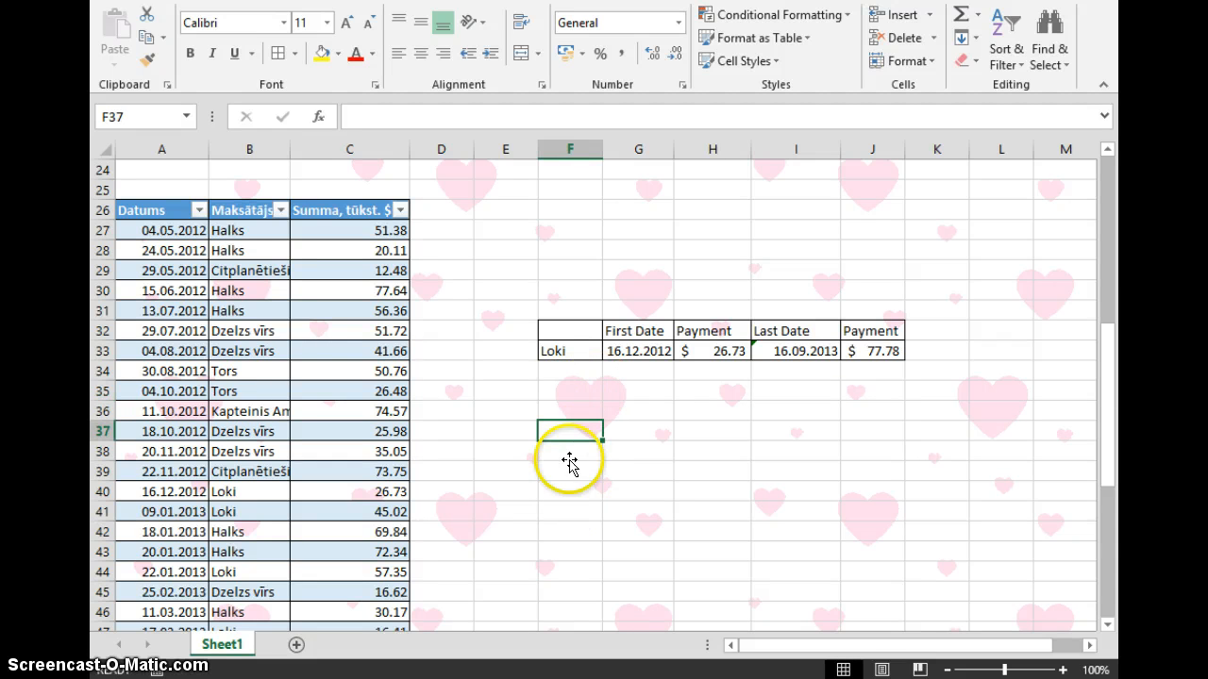
Start a text formula in F39 that joins "Loki maksāja " with the first date in G33.
left_click(566, 471)
type("=")
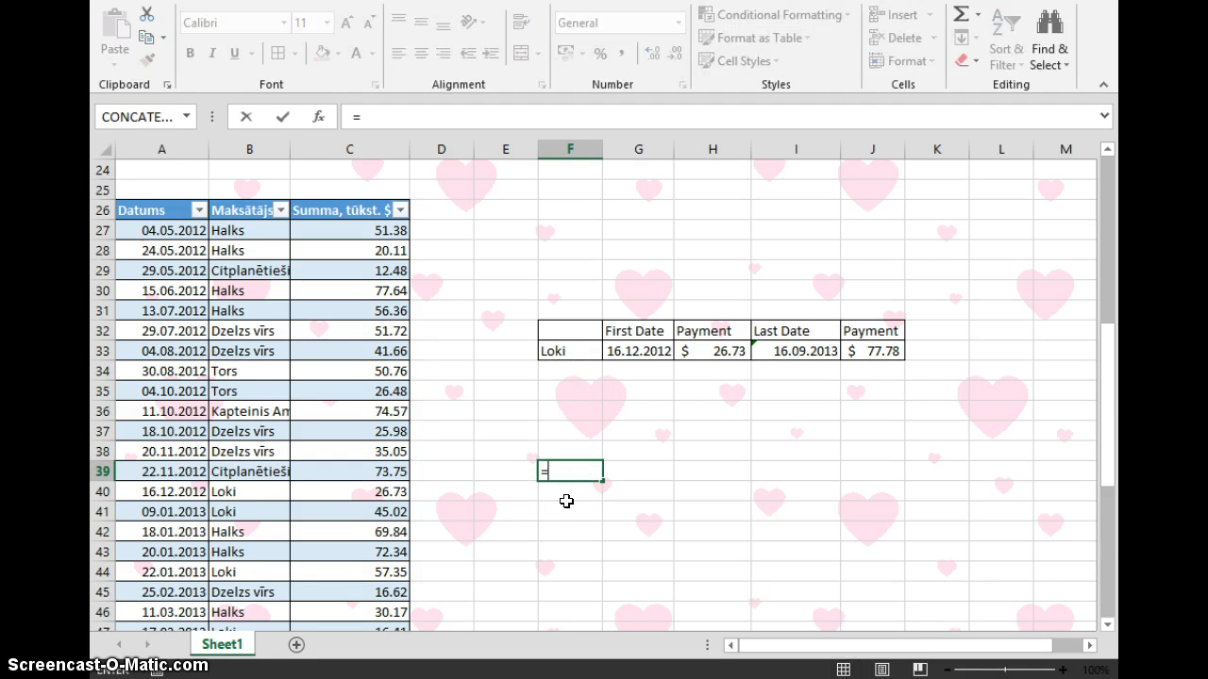
type("\"Loki")
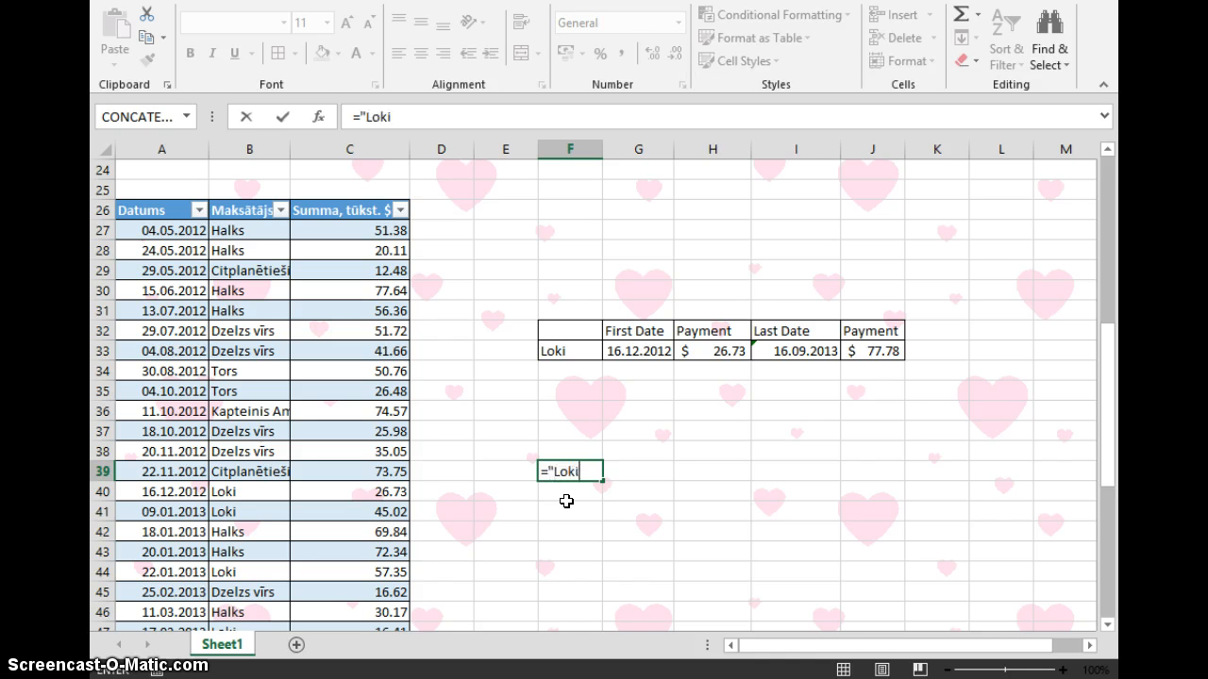
type(" maksāja \"")
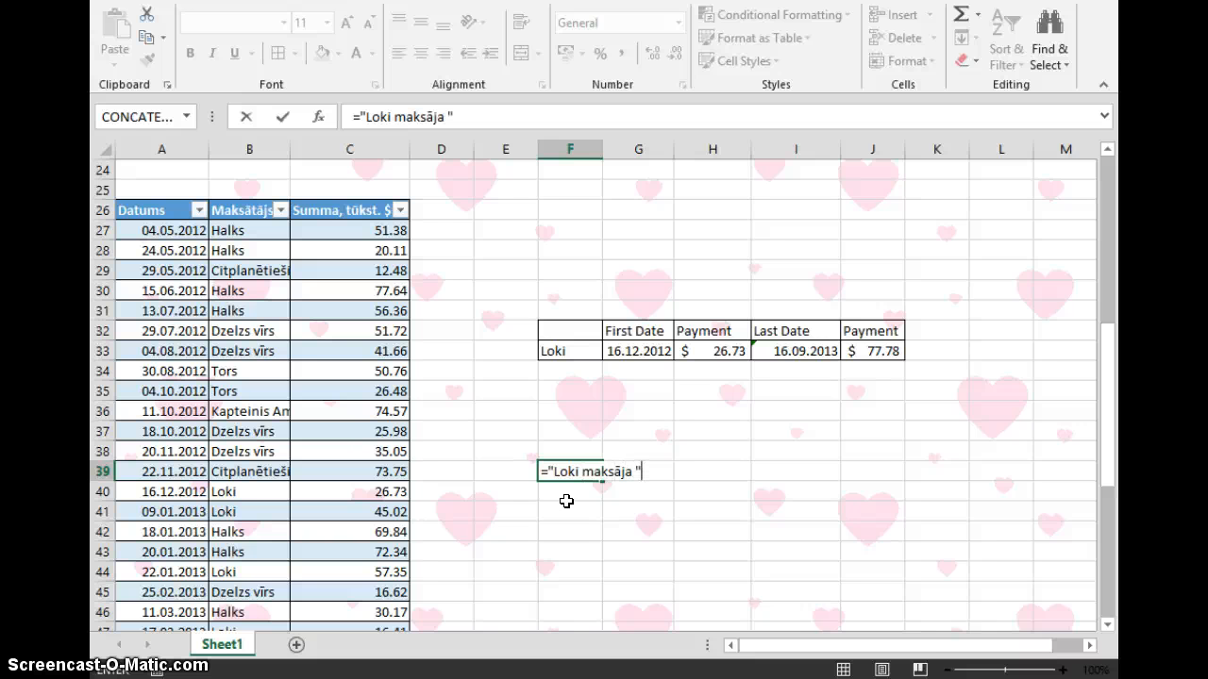
type("&")
left_click(642, 351)
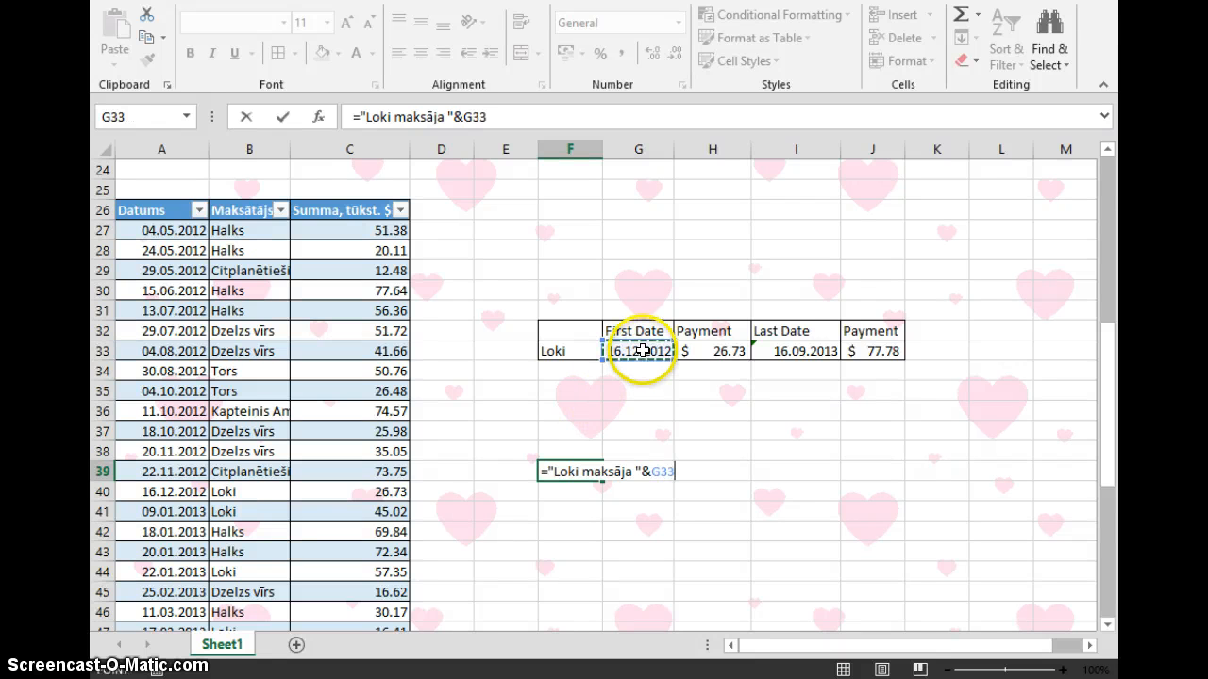
Append the text " kopā sanāca - " and the first payment in H33 to the F39 formula.
type("&")
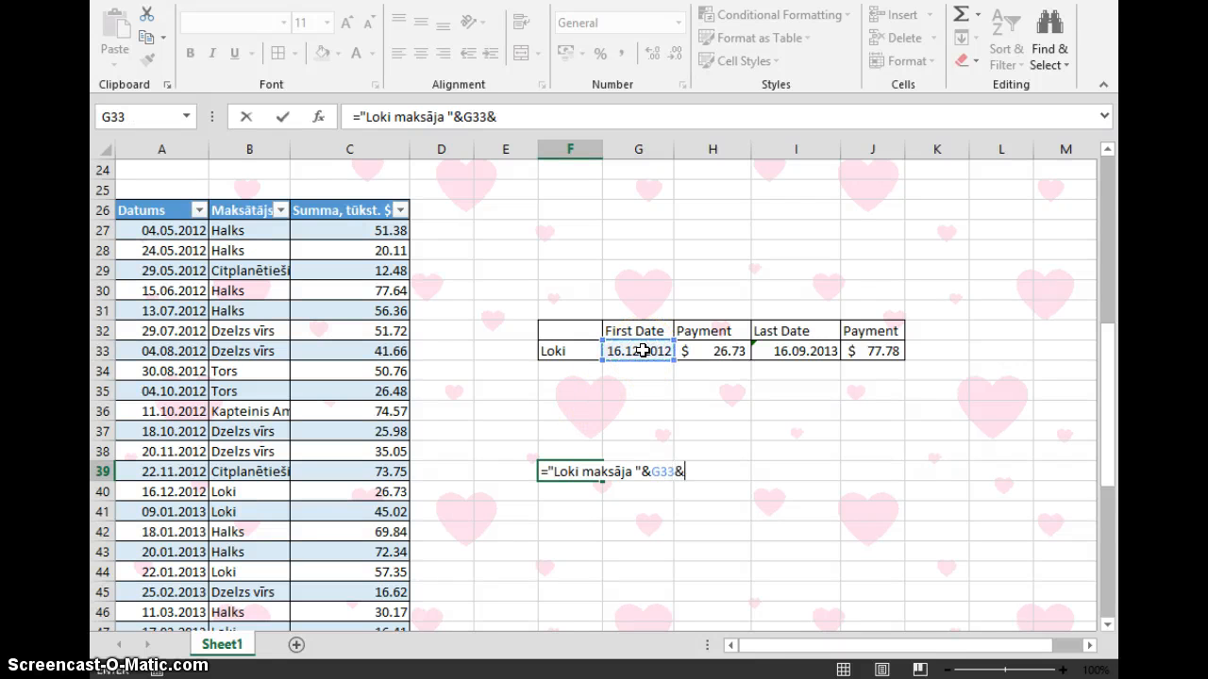
type("\" koā")
key("BackSpace")
type("pā san")
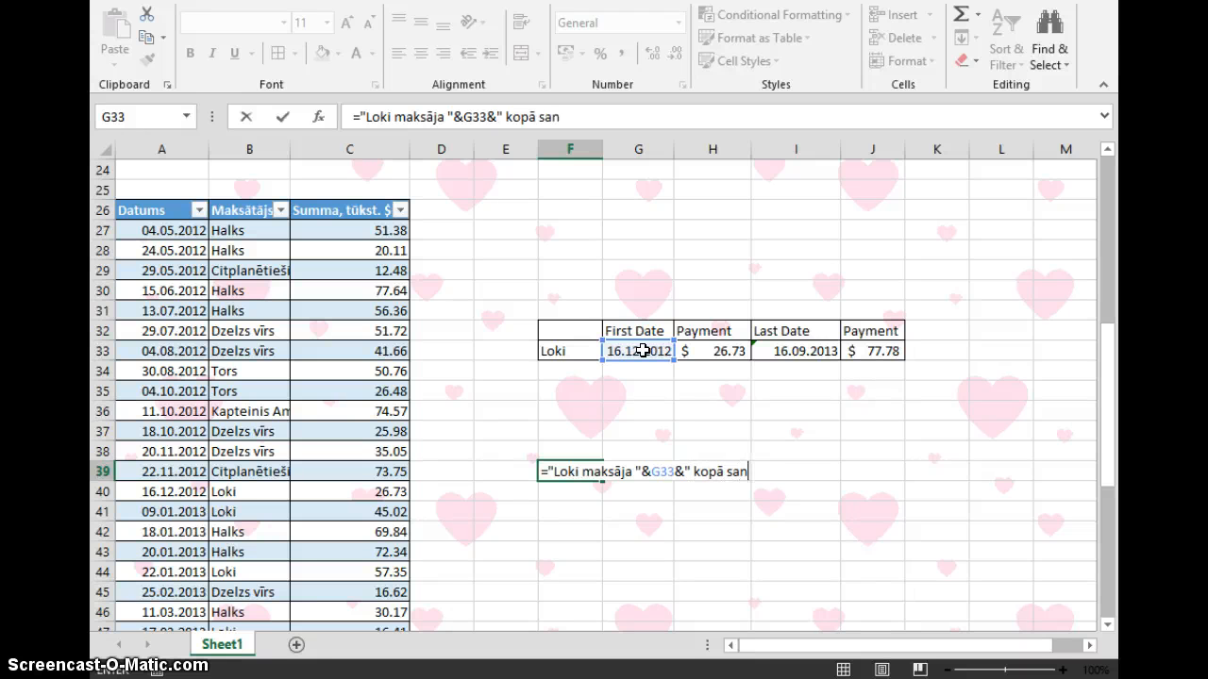
type("āca - \"&")
left_click(721, 349)
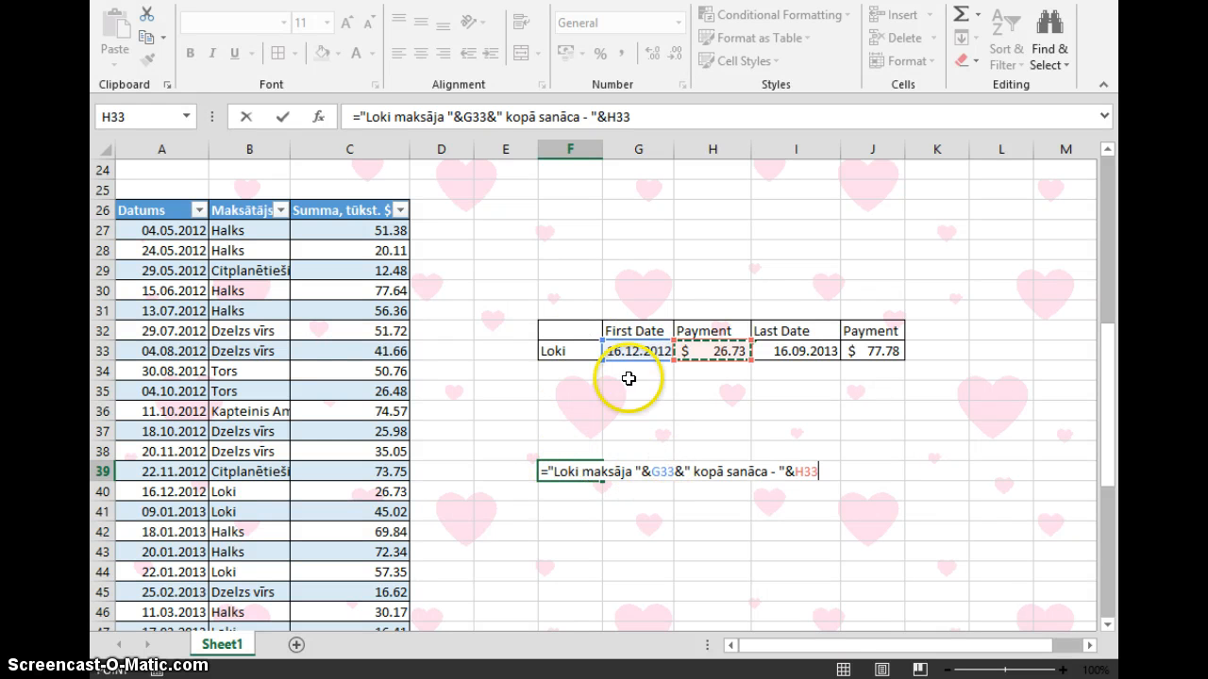
Insert a comma before " kopā sanāca" in the F39 formula and enter the formula.
left_click(691, 471)
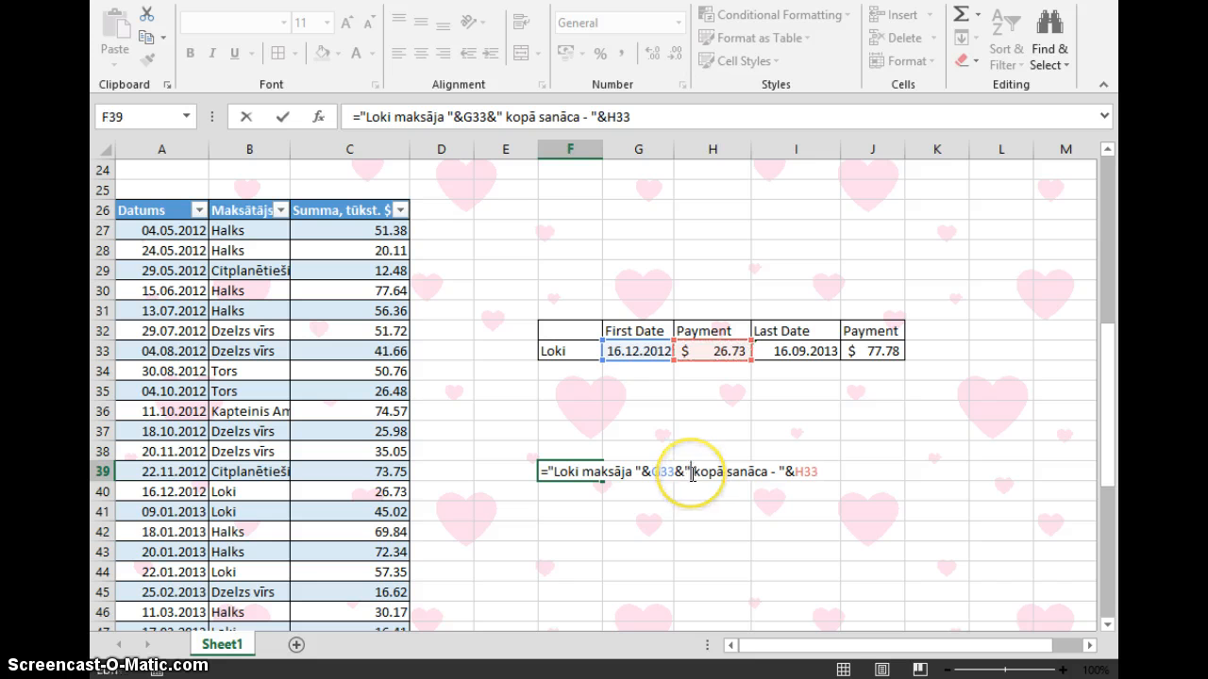
type(",")
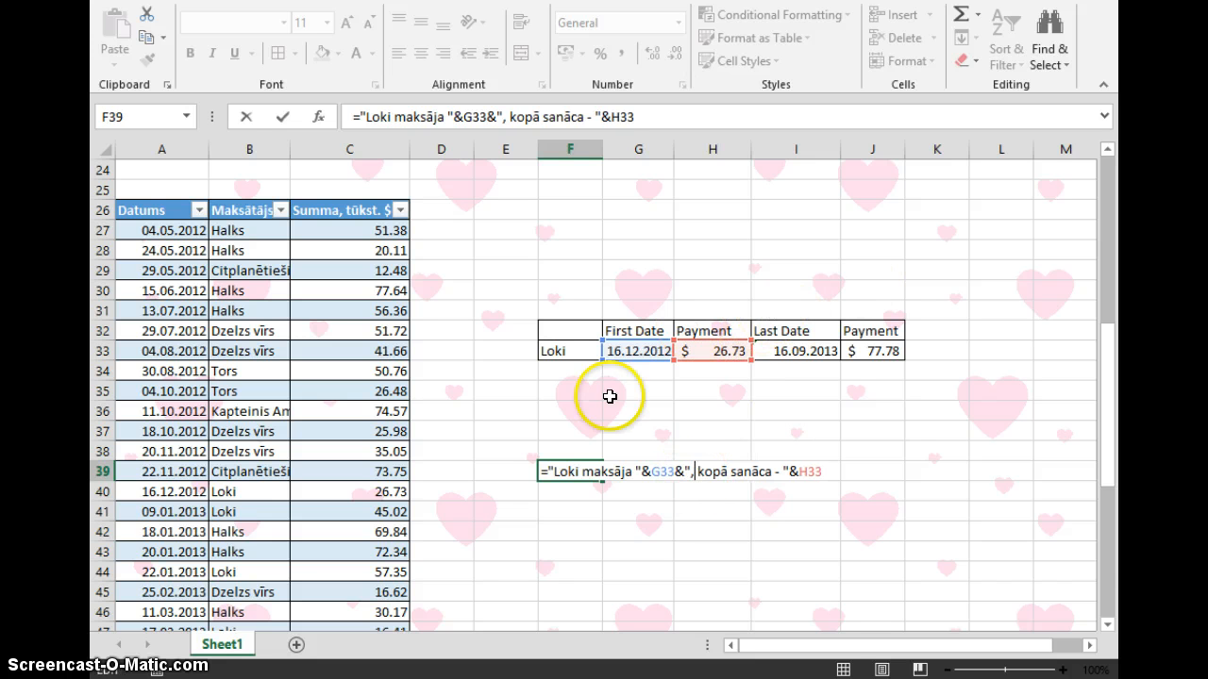
key("Return")
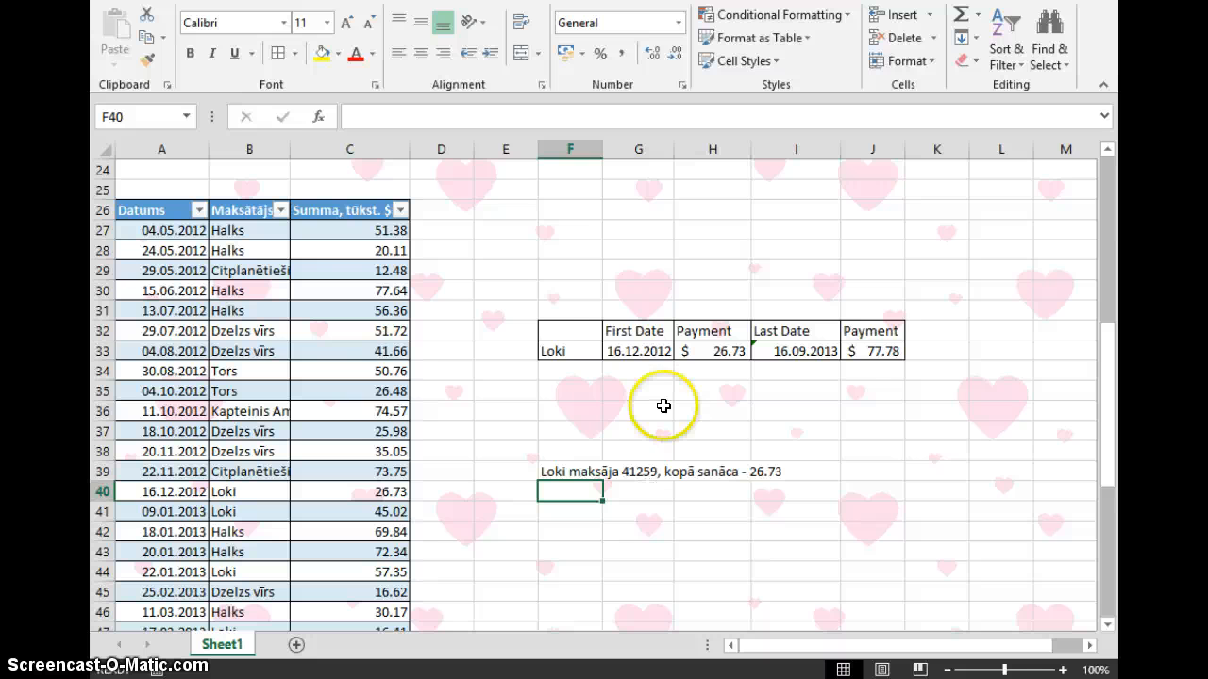
Wrap the G33 reference in the F39 formula in a TEXT function with the format "dd.mm.yyyy".
left_click(556, 471)
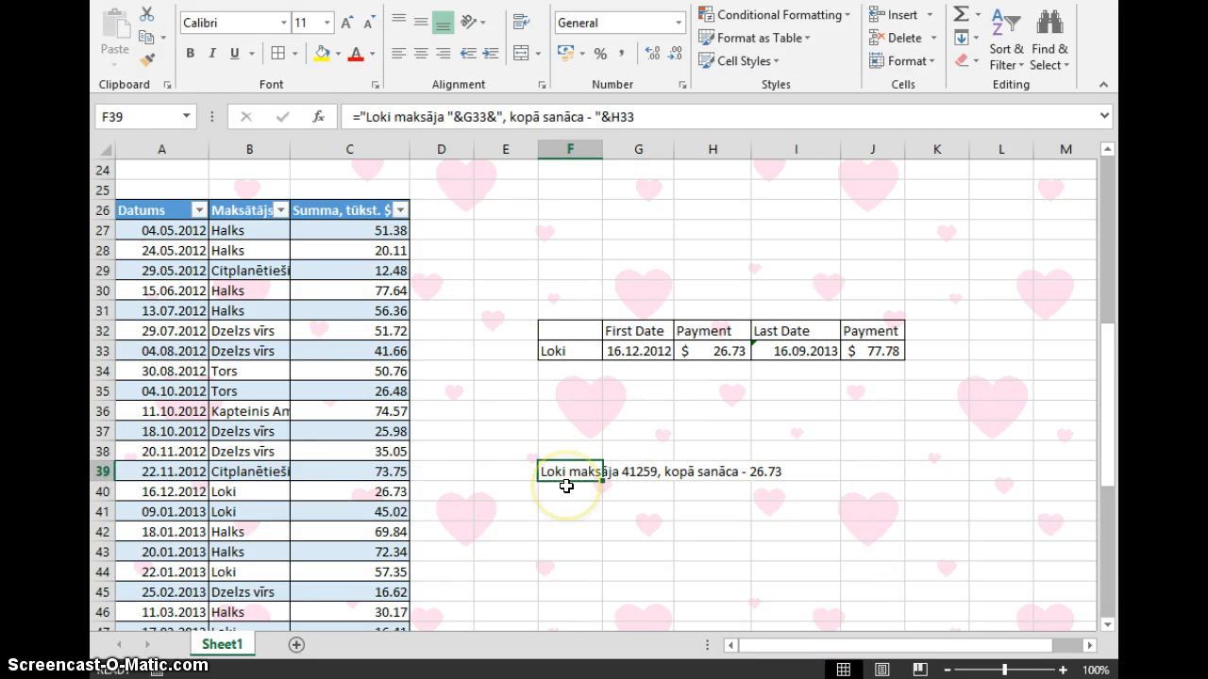
double_click(564, 474)
left_click(650, 472)
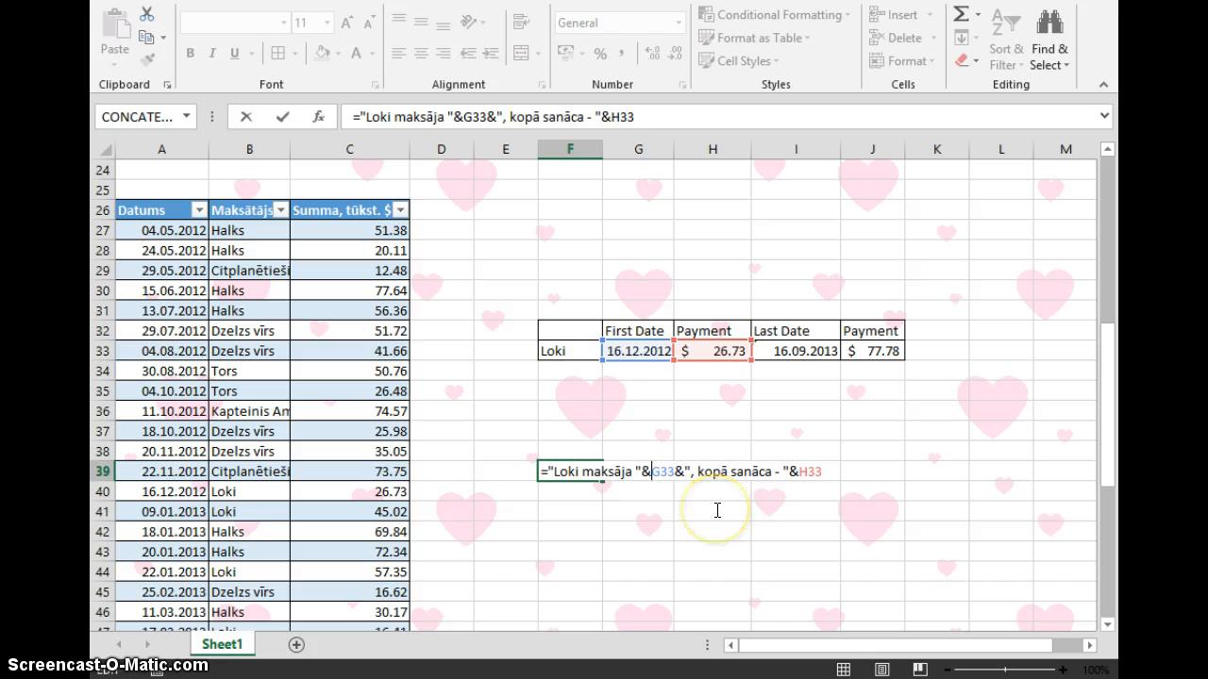
type("text")
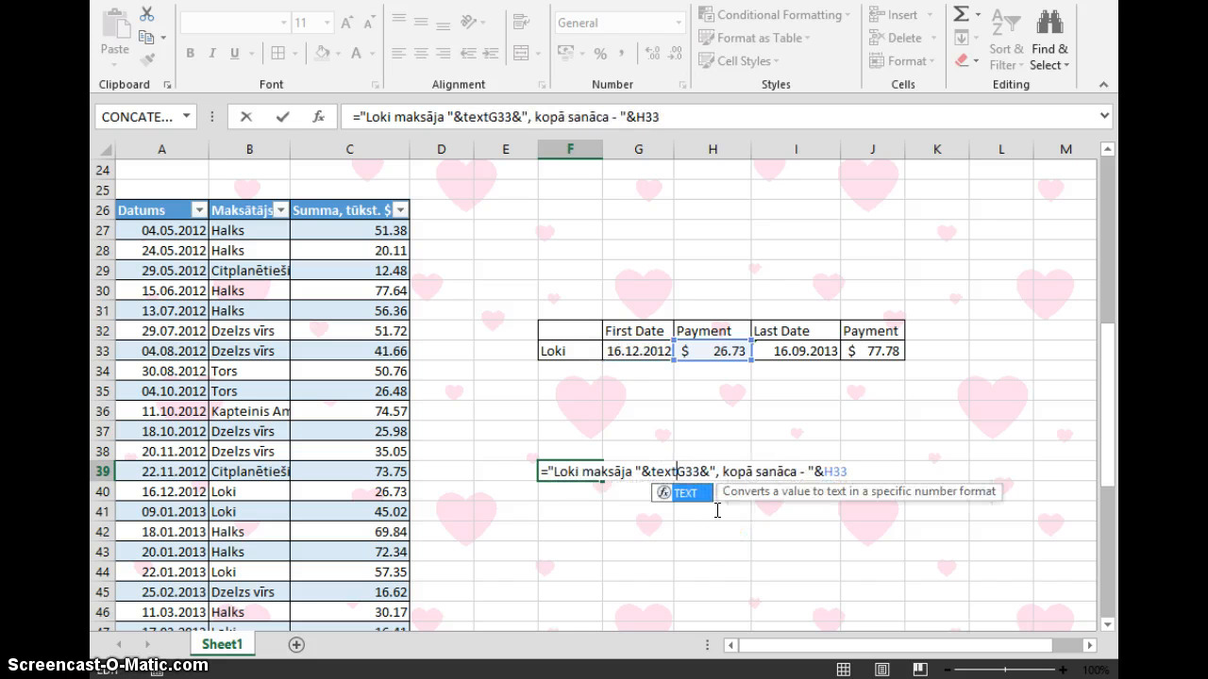
type("(")
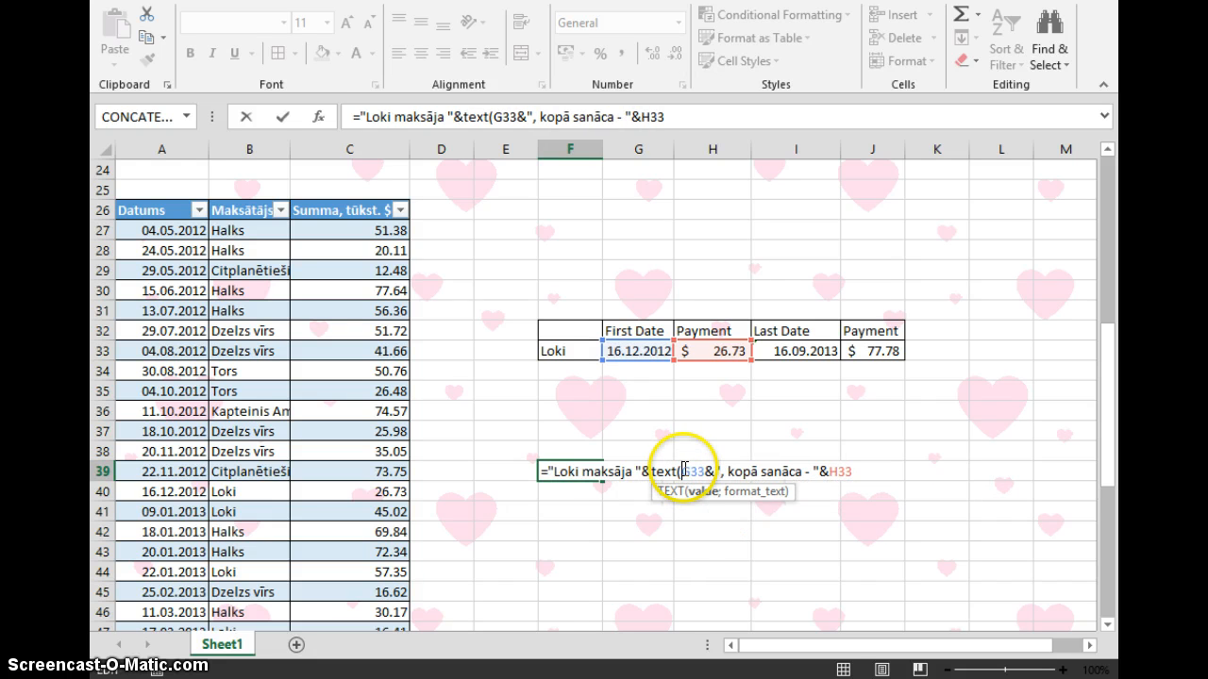
left_click_drag(681, 470, 704, 472)
left_click(707, 473)
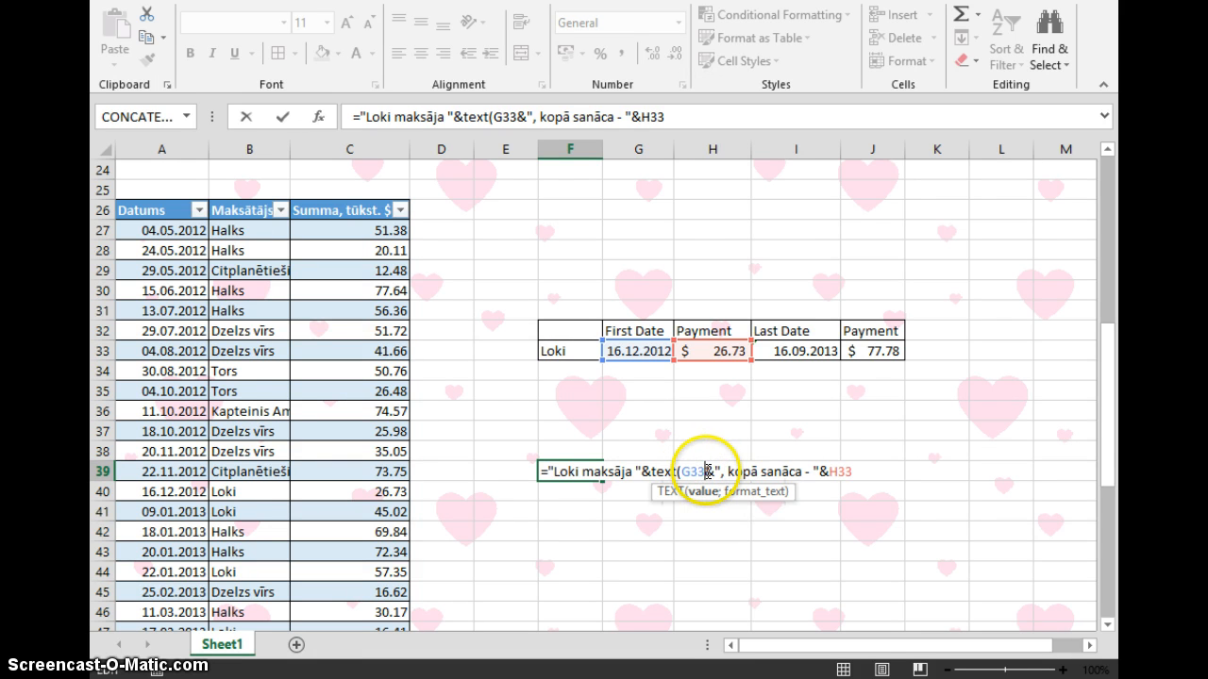
type(";\"")
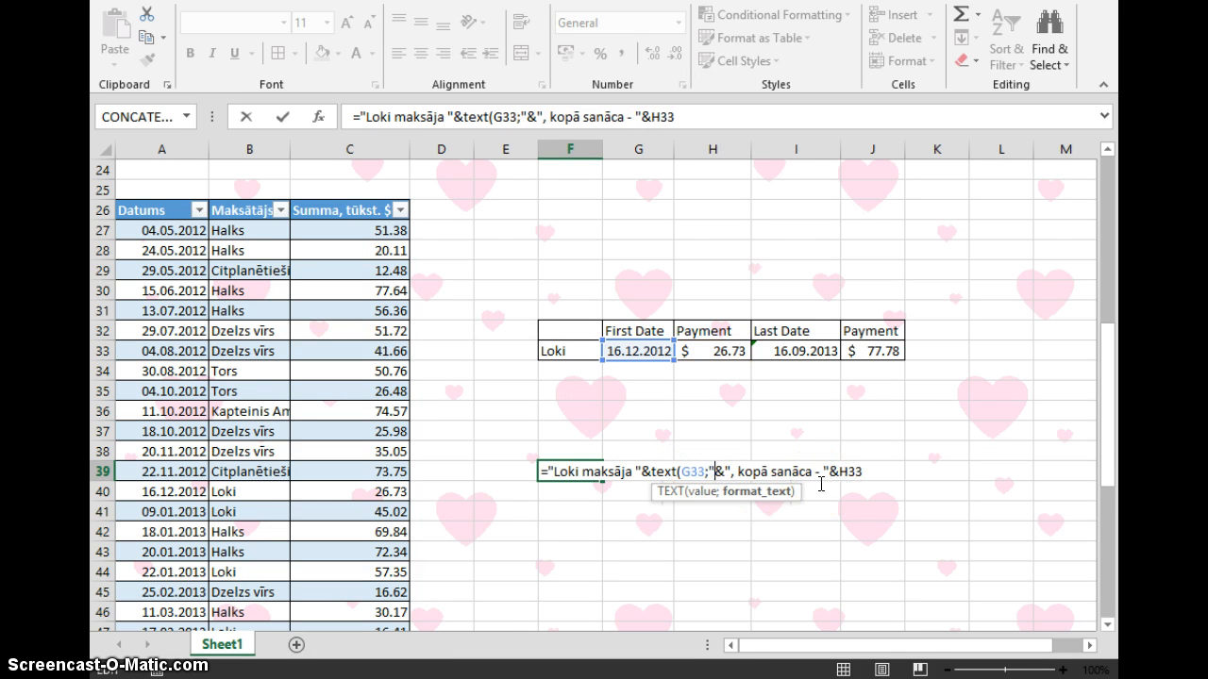
type("dd.mm.")
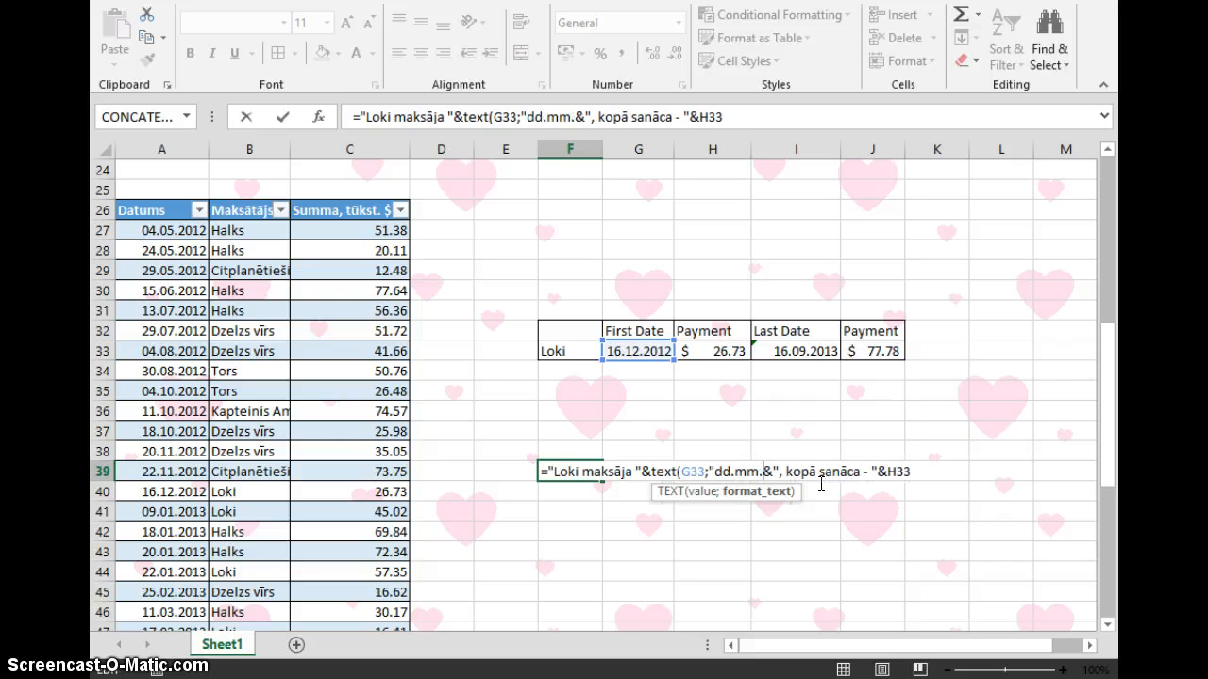
type("yyyy")
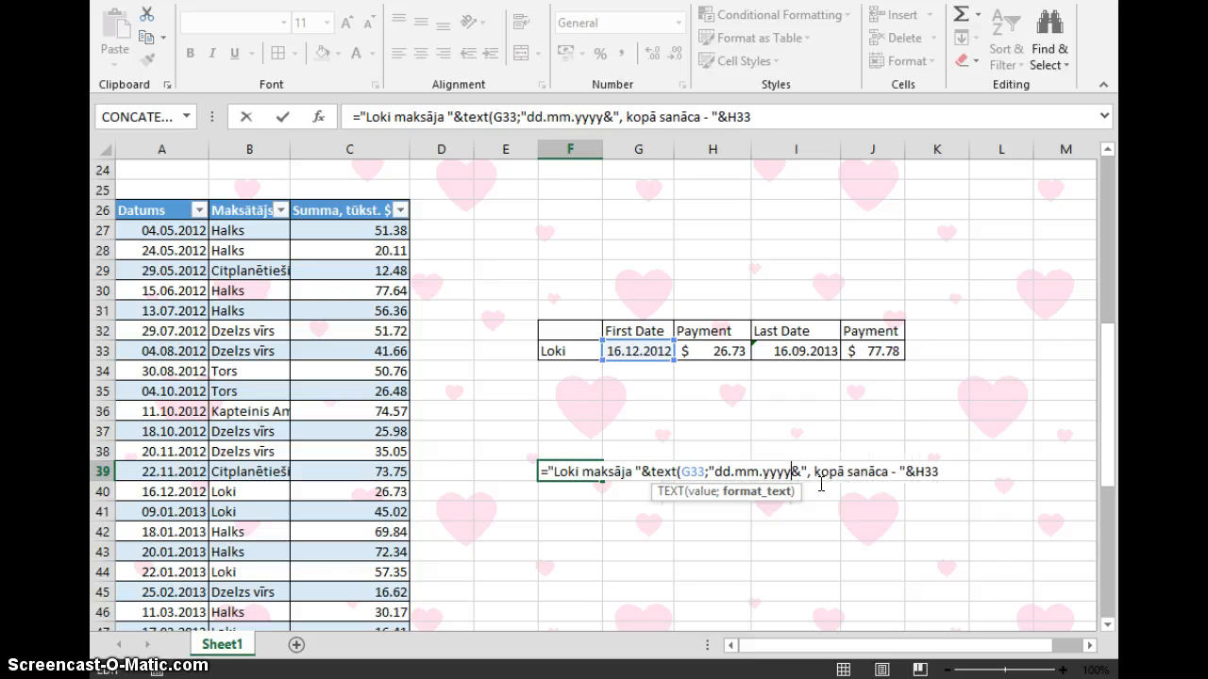
type("\")")
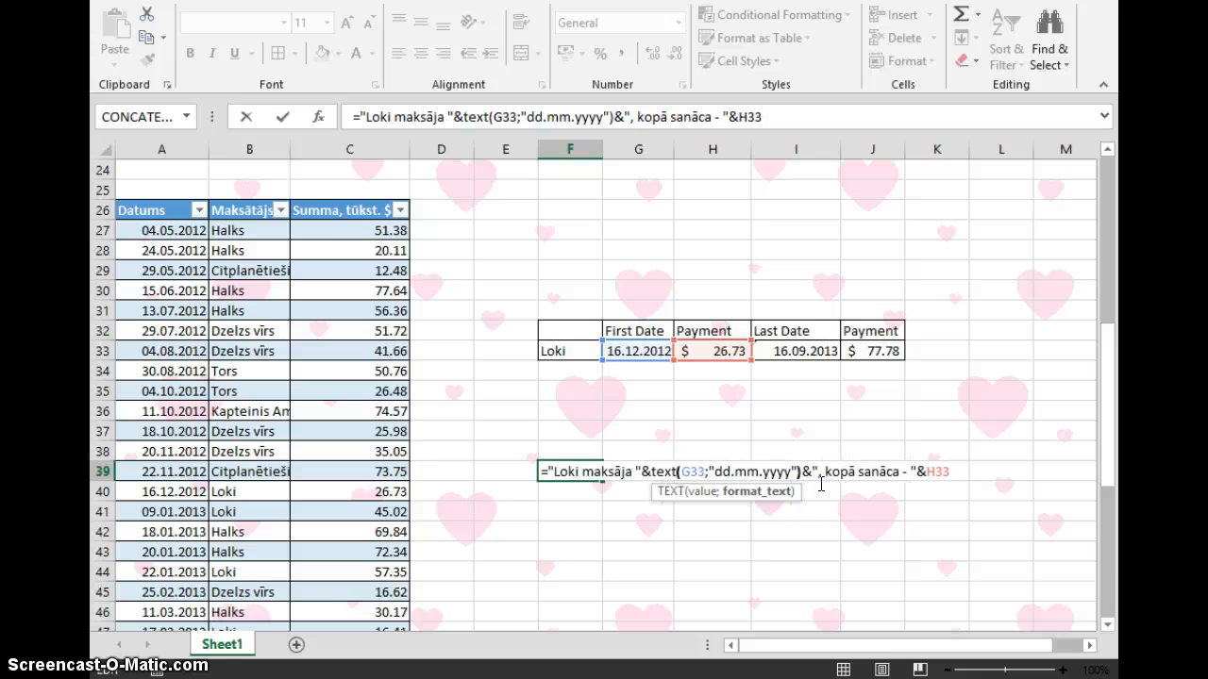
Append &"$" after H33 at the end of the F39 formula and enter the formula.
left_click(955, 472)
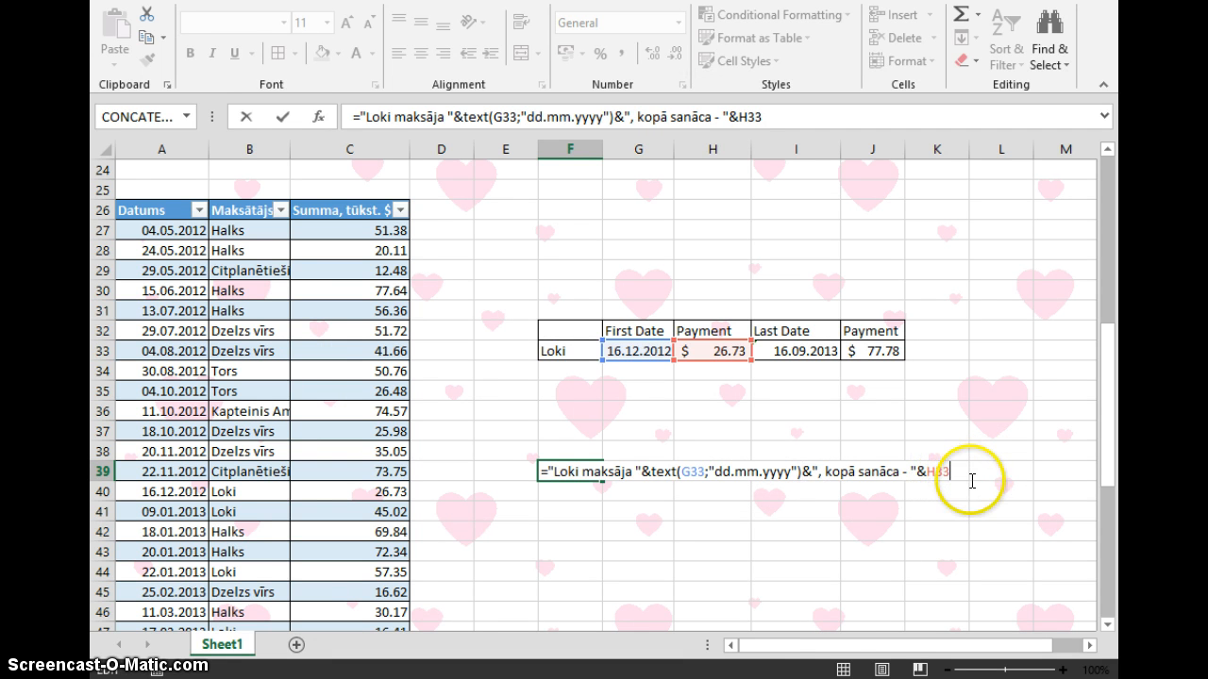
type("&\"")
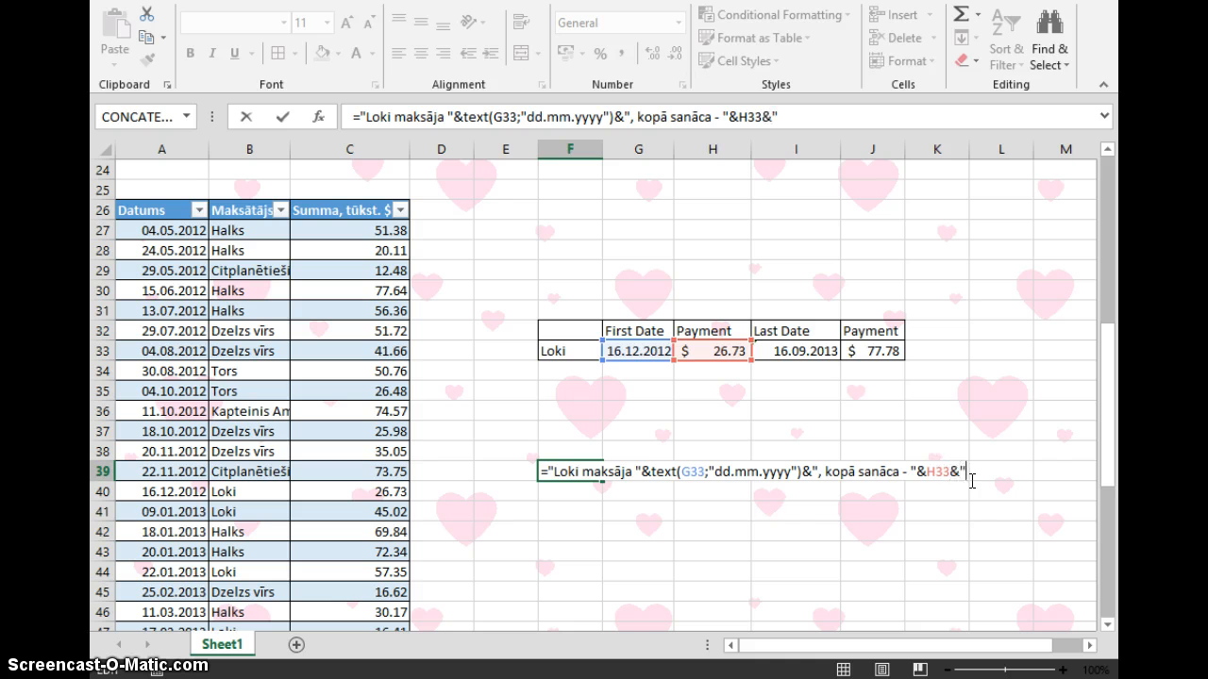
type("$")
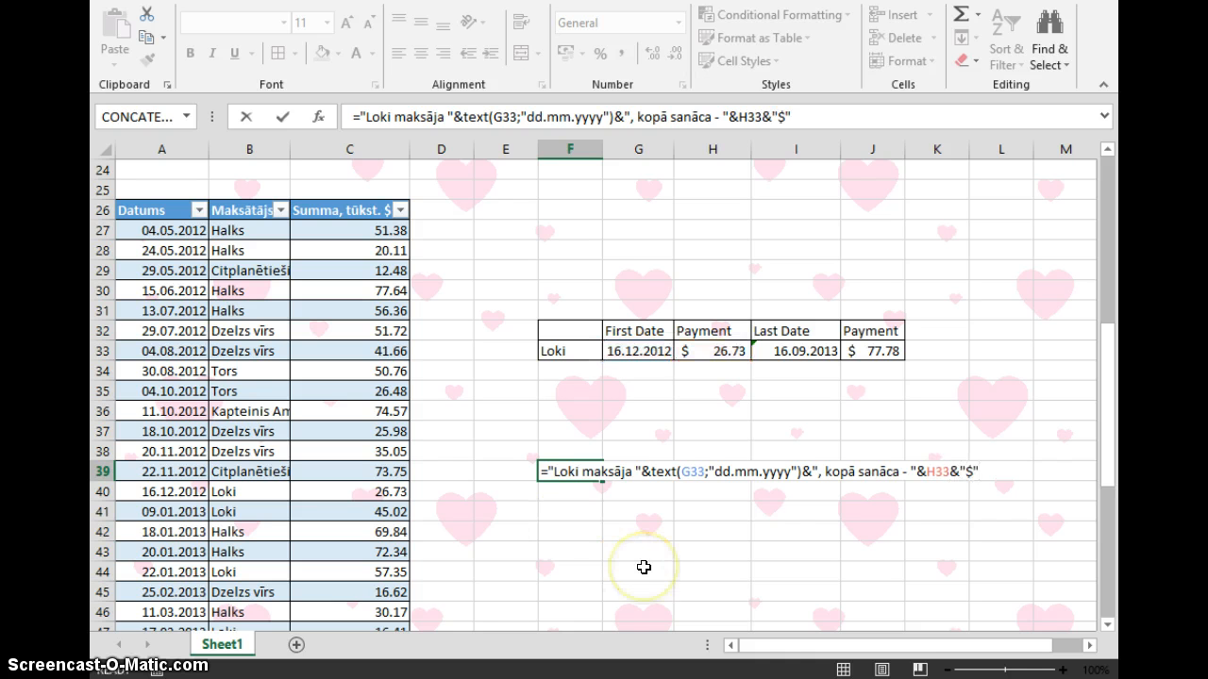
key("Return")
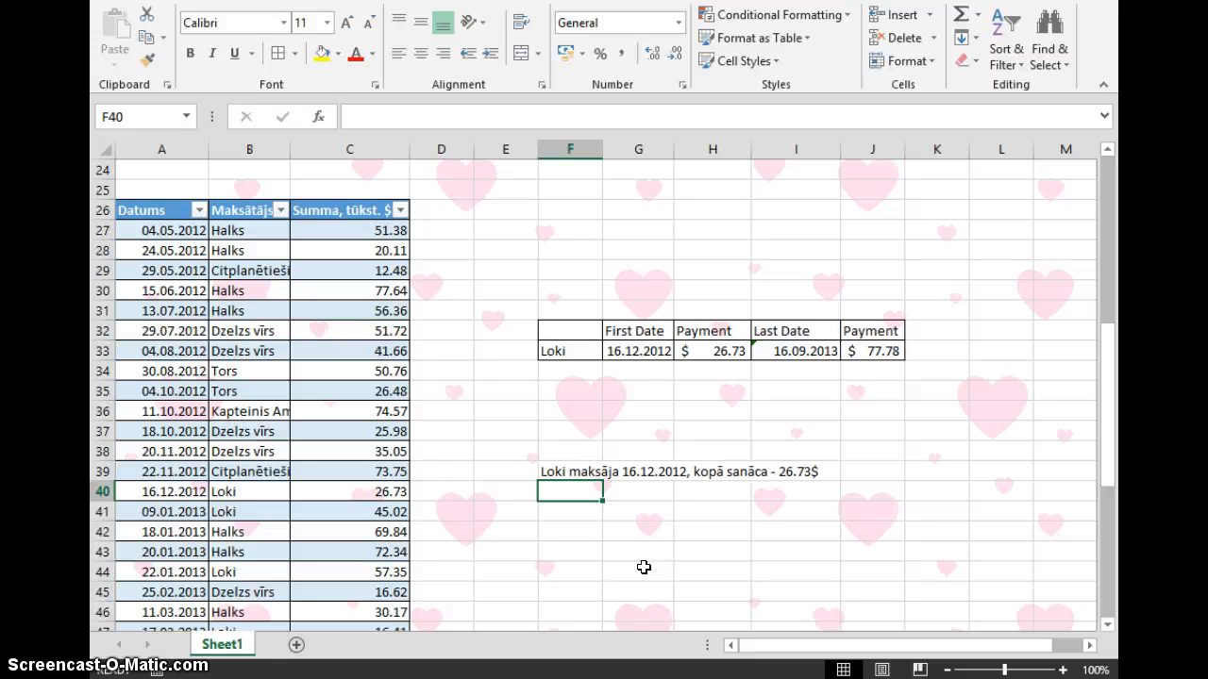